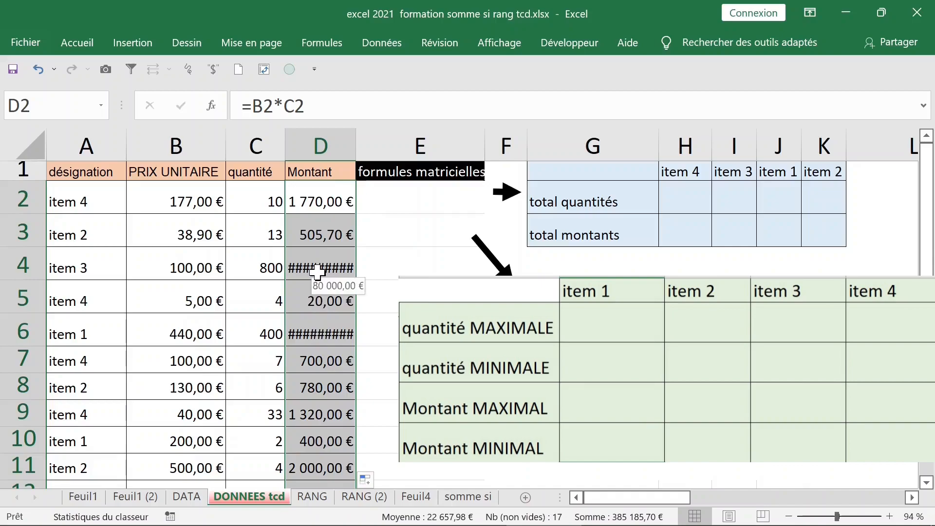
Step: Fit the width of the Montant column to its contents and save the workbook
double_click(355, 139)
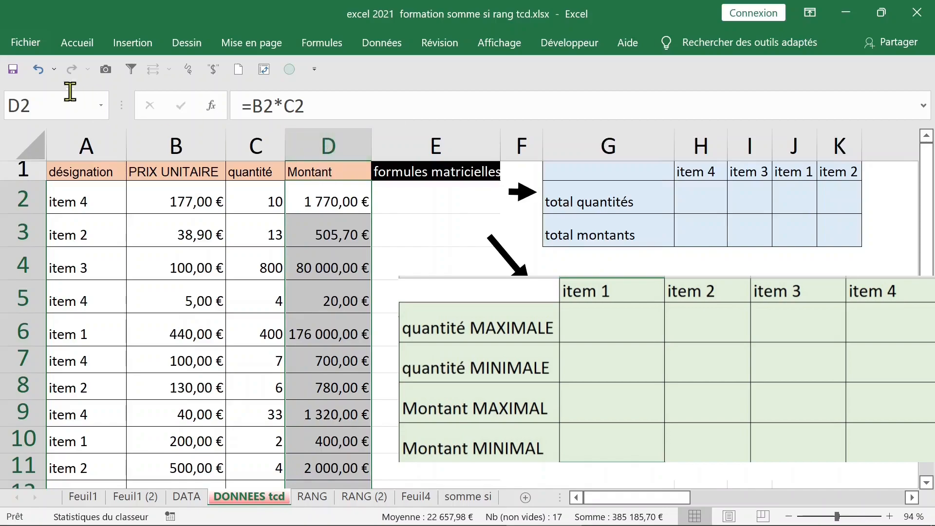
left_click(10, 75)
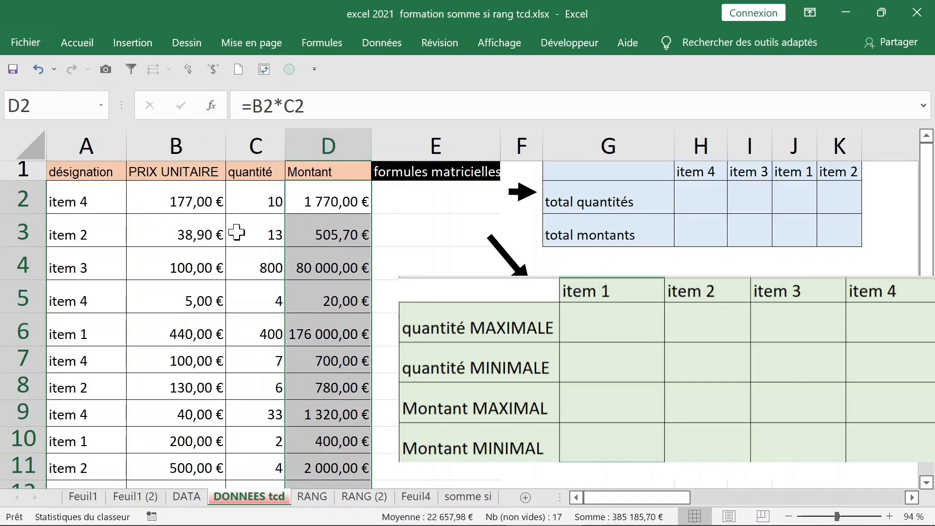
Step: Create named ranges for the whole data table in columns A to D, taking names from the top row only
left_click(110, 202)
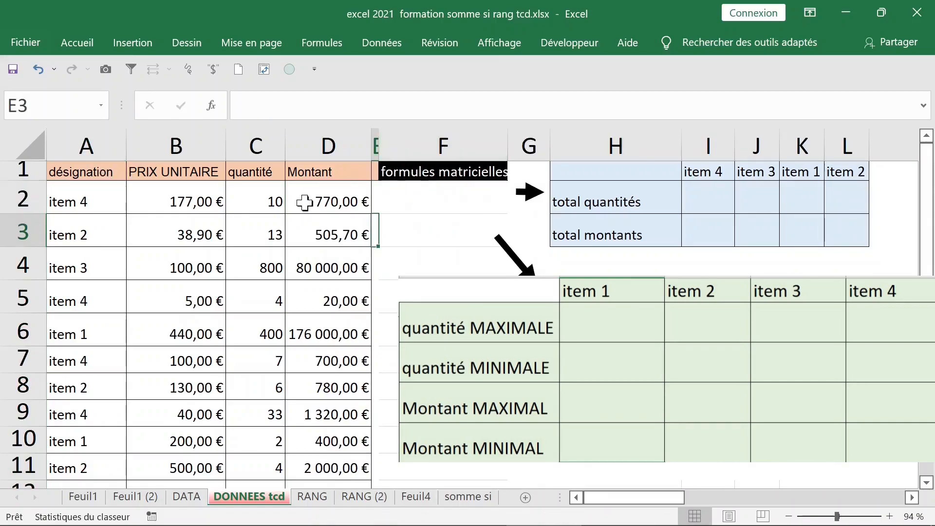
left_click(310, 204)
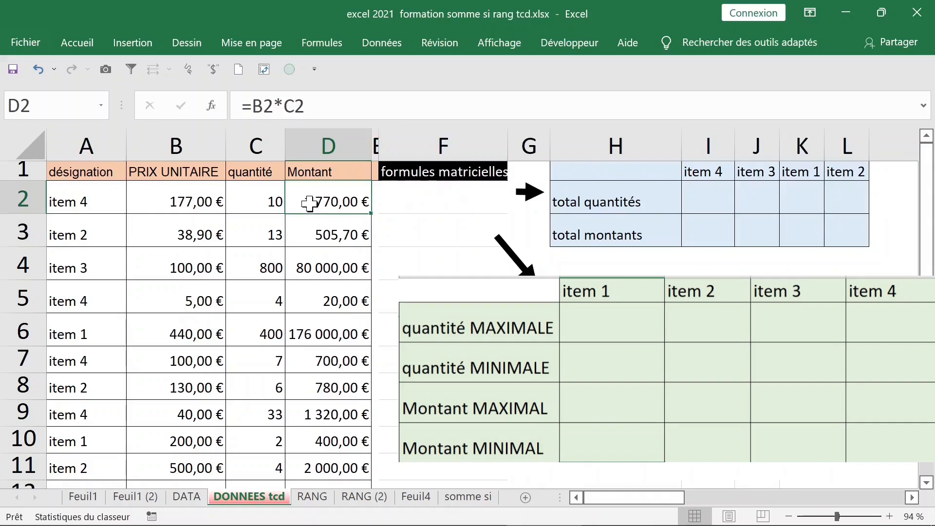
key("ctrl+a")
key("ctrl+q")
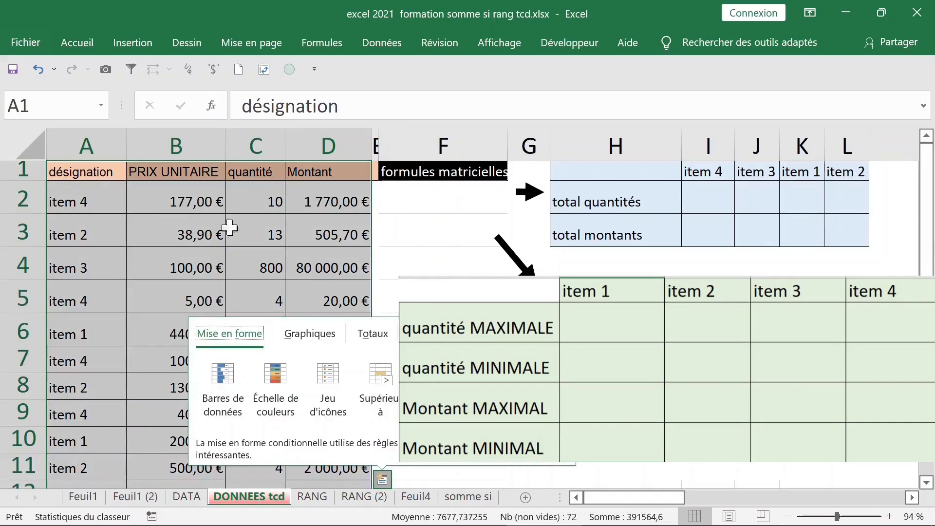
left_click(327, 42)
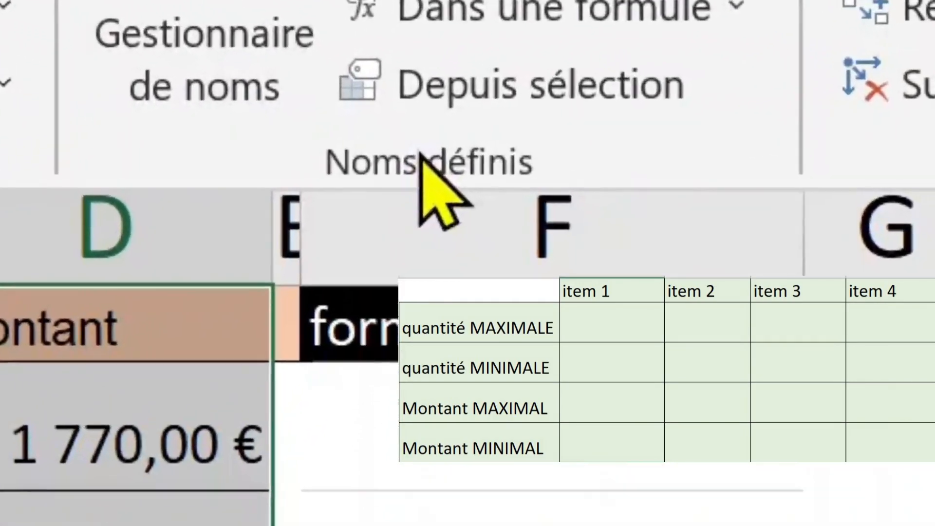
left_click(440, 105)
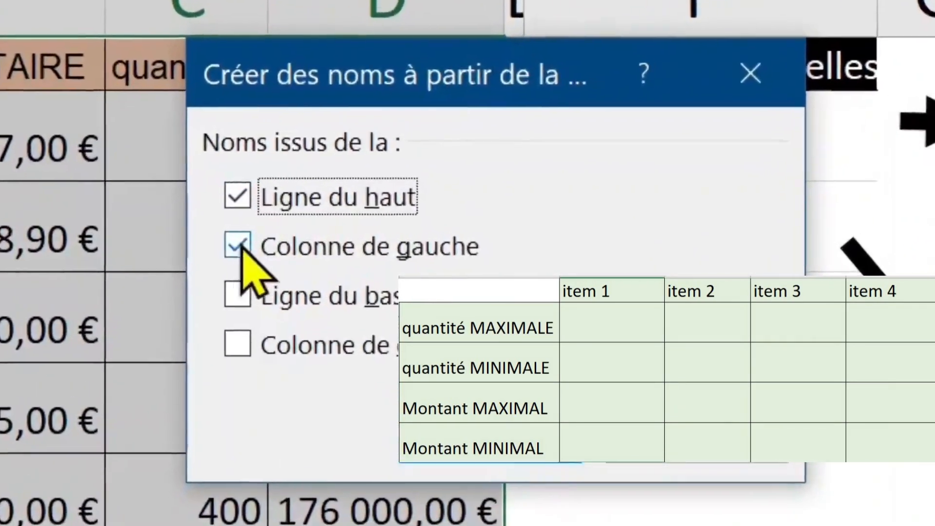
left_click(250, 243)
left_click(461, 396)
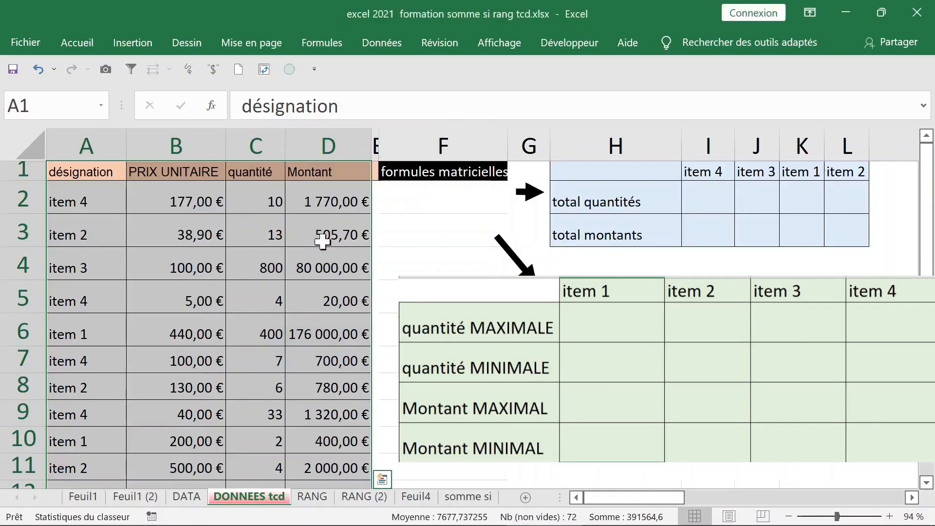
Step: Check the list of defined names and jump to the Montant range to verify which cells it covers
left_click(153, 230)
left_click(102, 106)
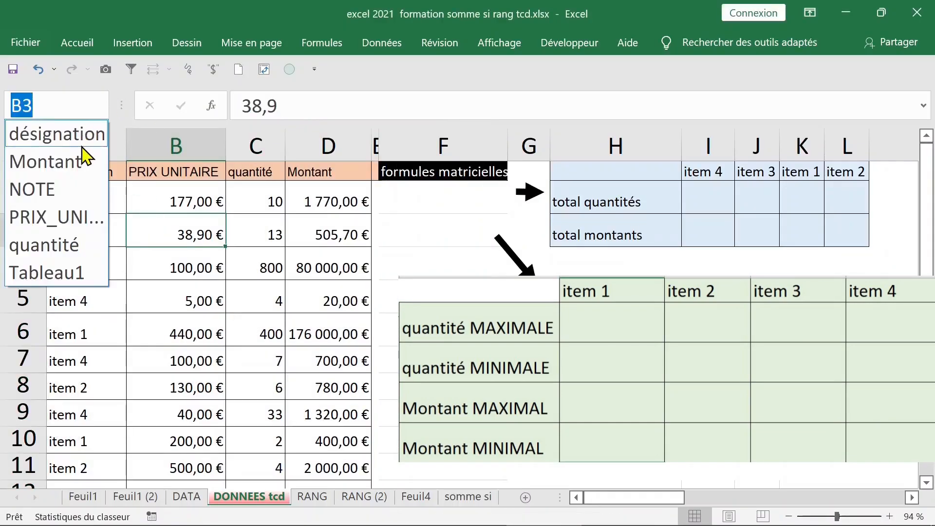
left_click(62, 166)
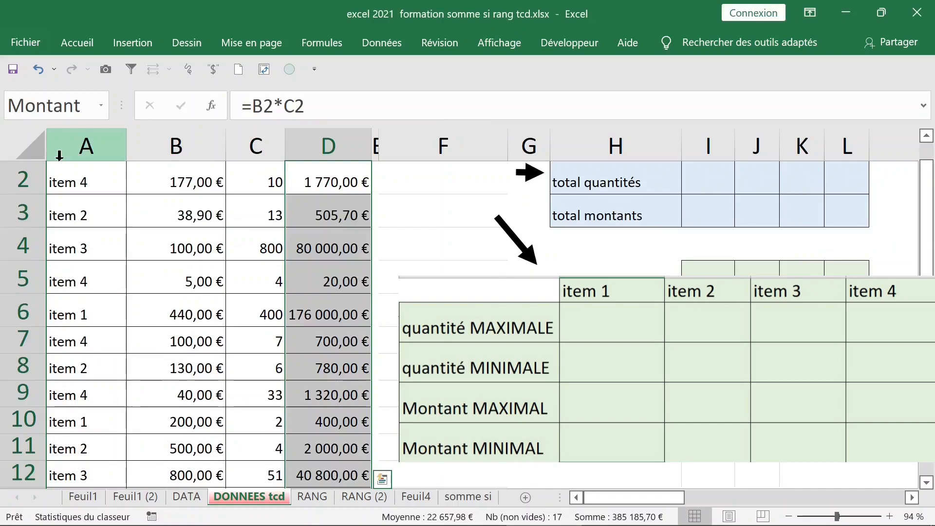
left_click(314, 259)
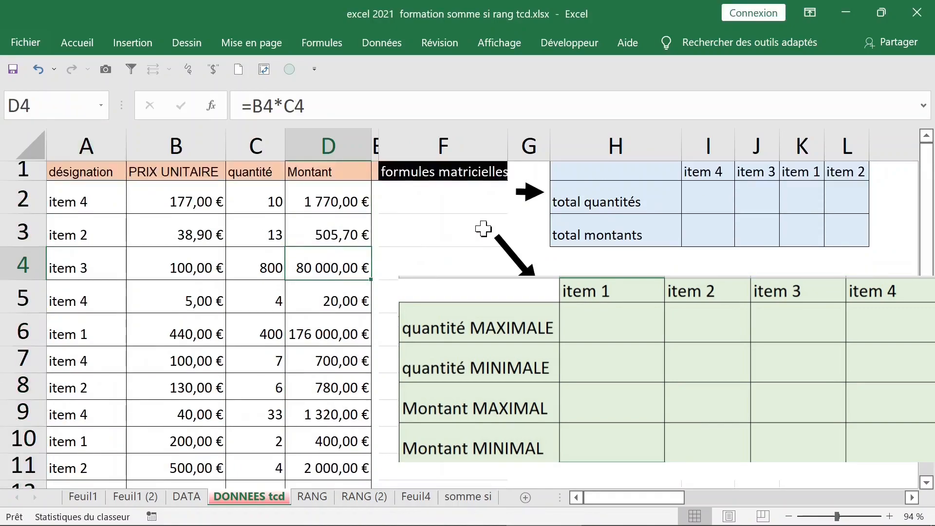
Step: Begin the item 4 total quantités formula in cell I2 with =SOMME(SI(
left_click(724, 196)
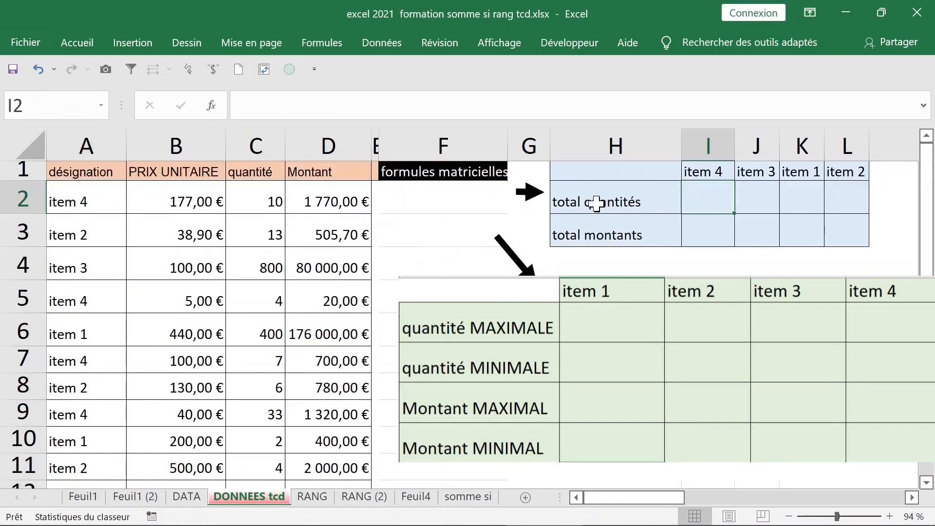
type("=")
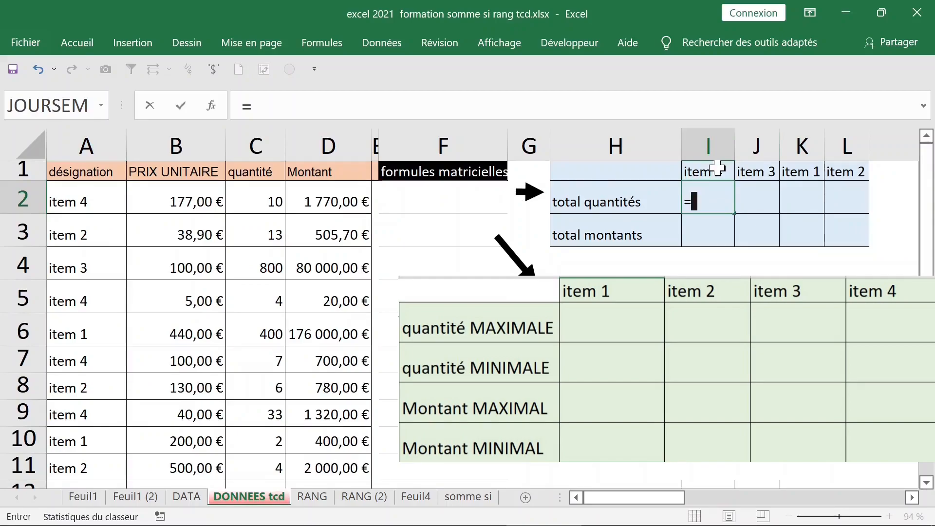
type("somme")
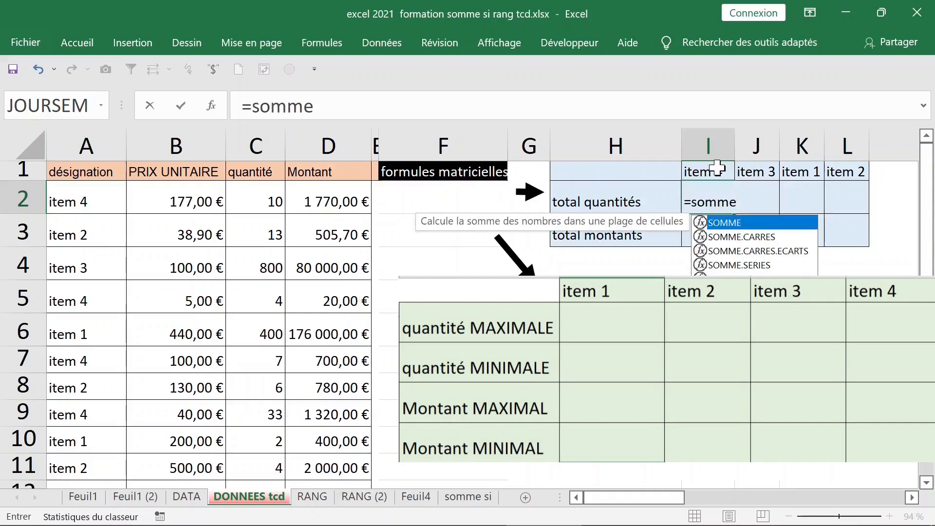
key("Tab")
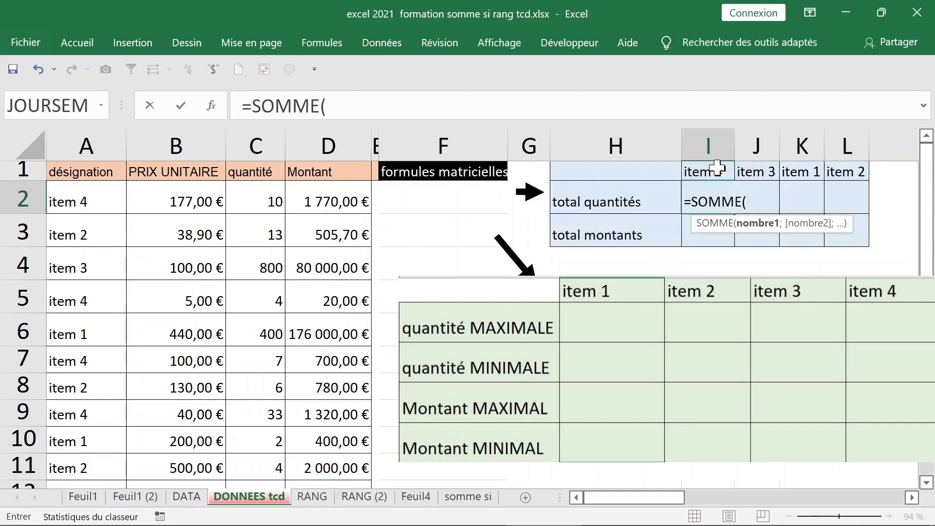
type("si")
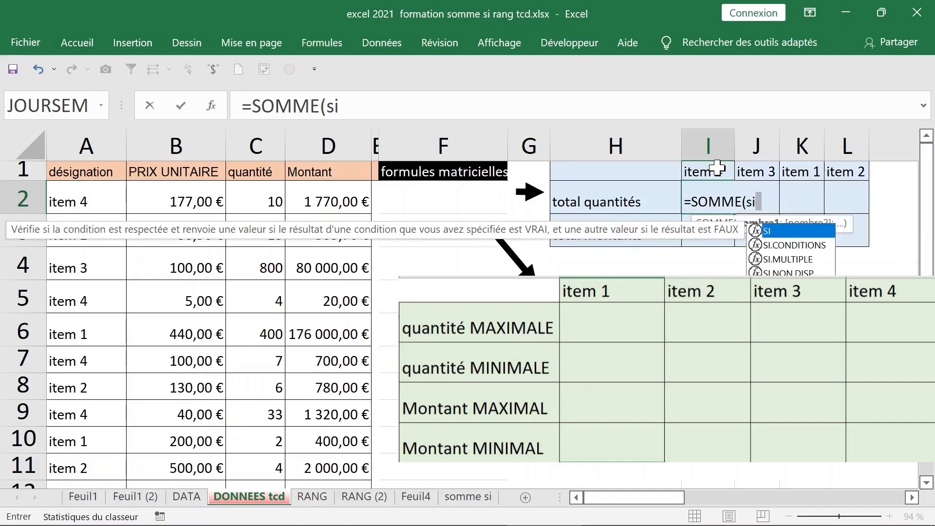
key("Tab")
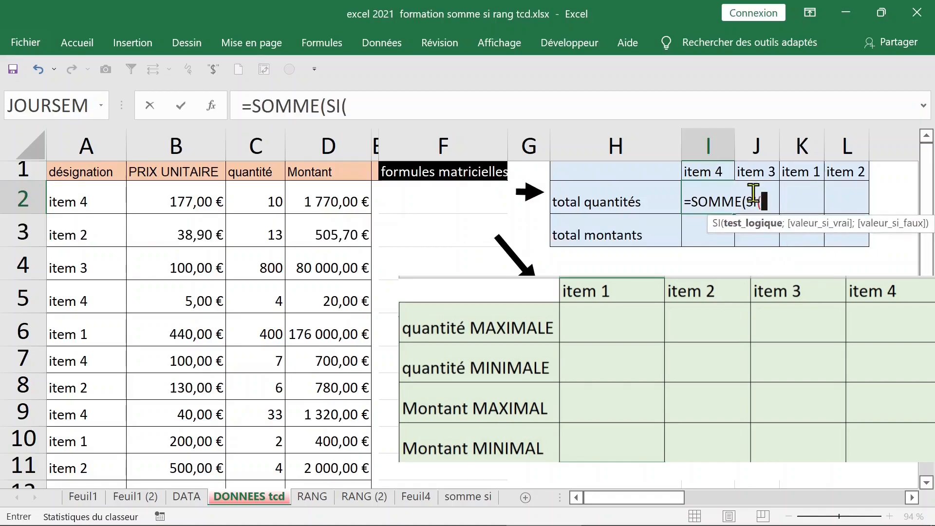
Step: Add the SI test désignation=I$1 to the I2 formula, using the named range and locking only the header cell's row
key("F3")
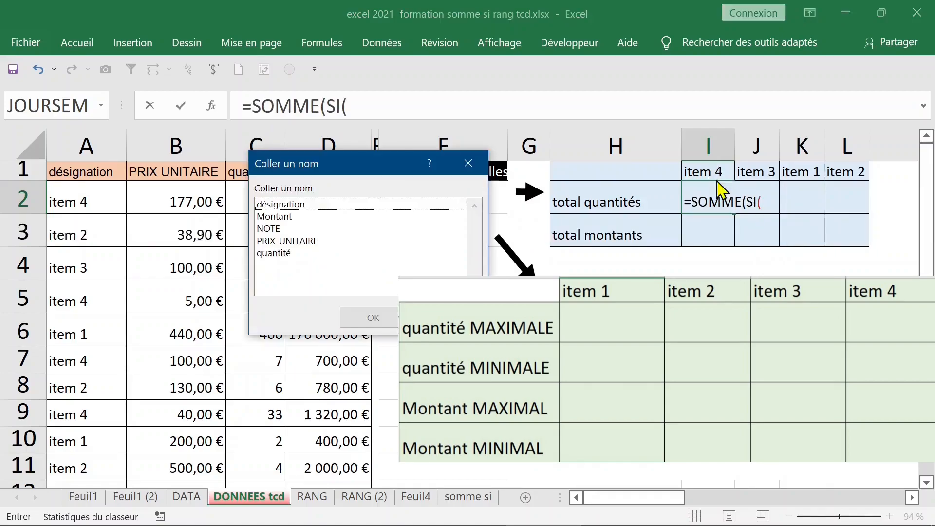
left_click(310, 207)
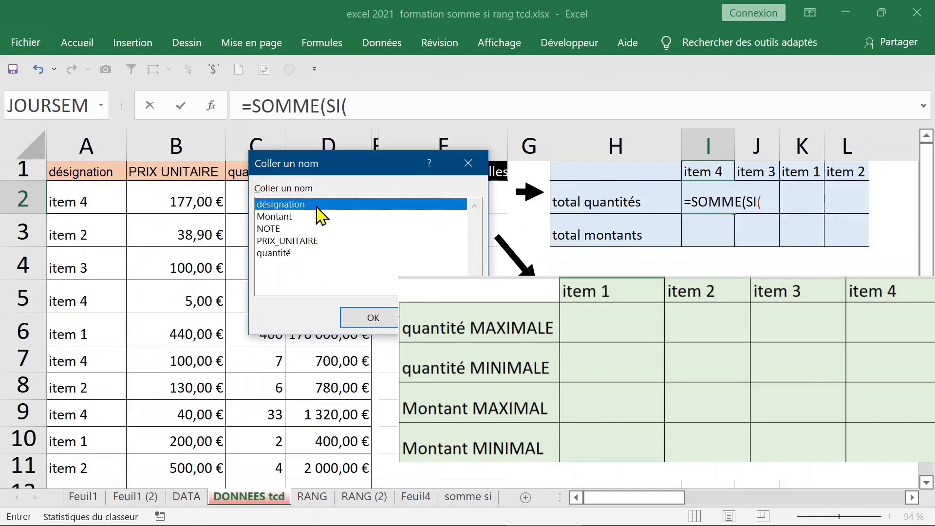
double_click(315, 205)
type("=")
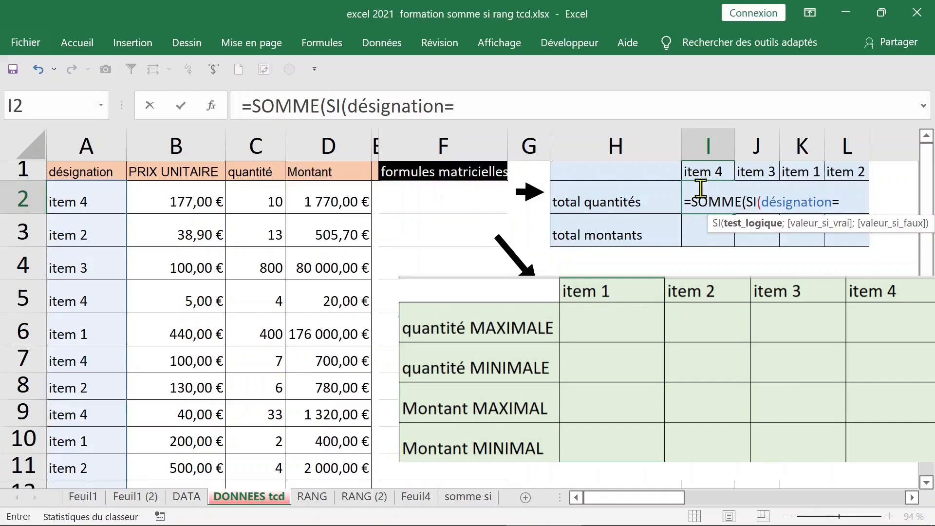
left_click(702, 173)
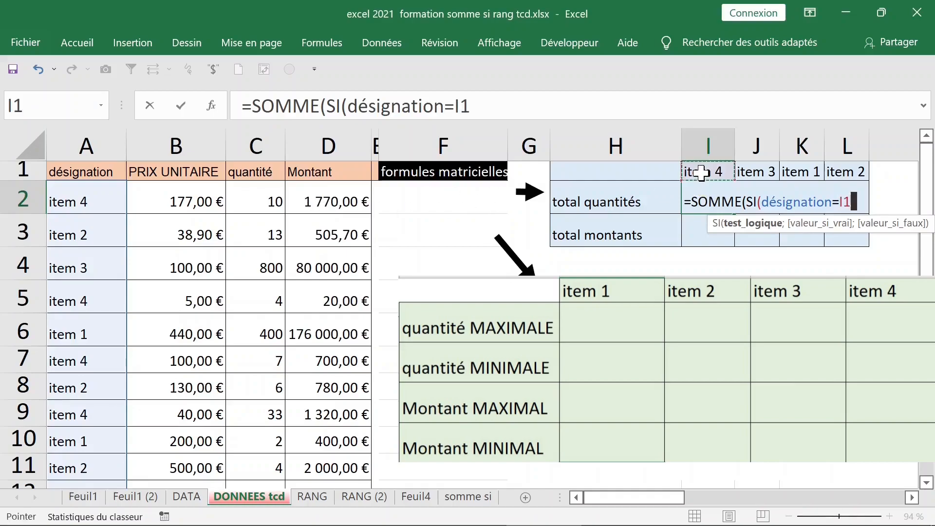
left_click(461, 106)
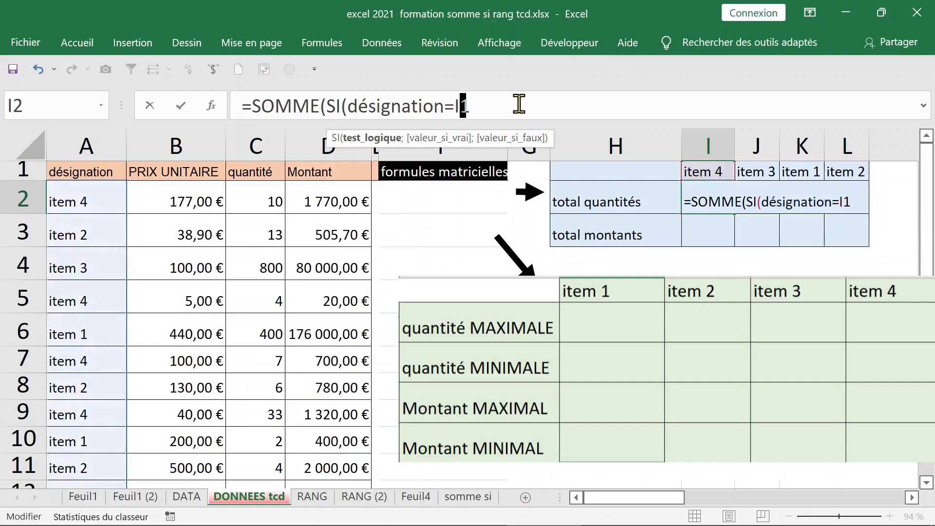
key("F4")
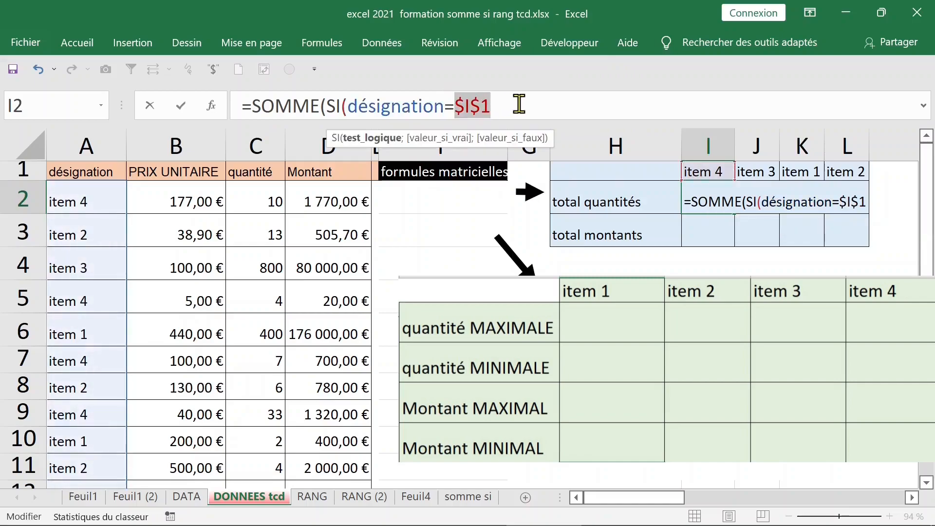
key("F4")
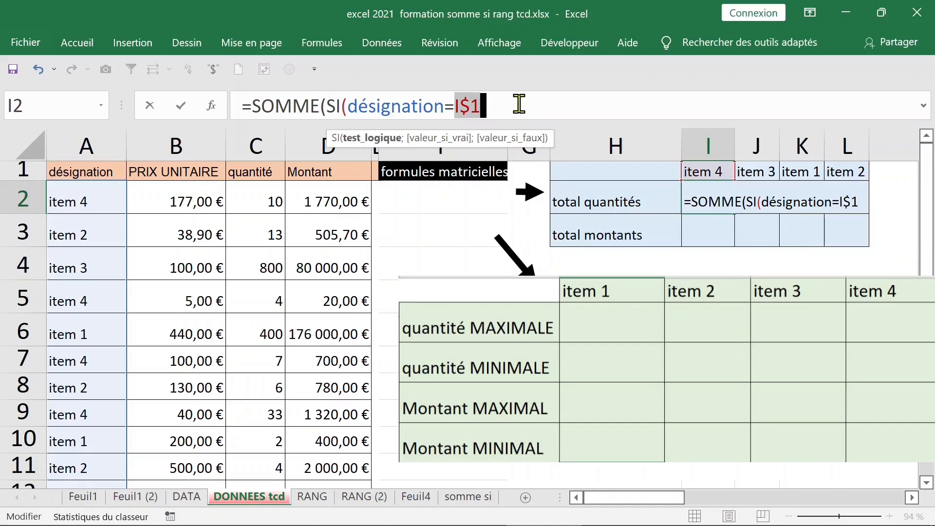
left_click(516, 104)
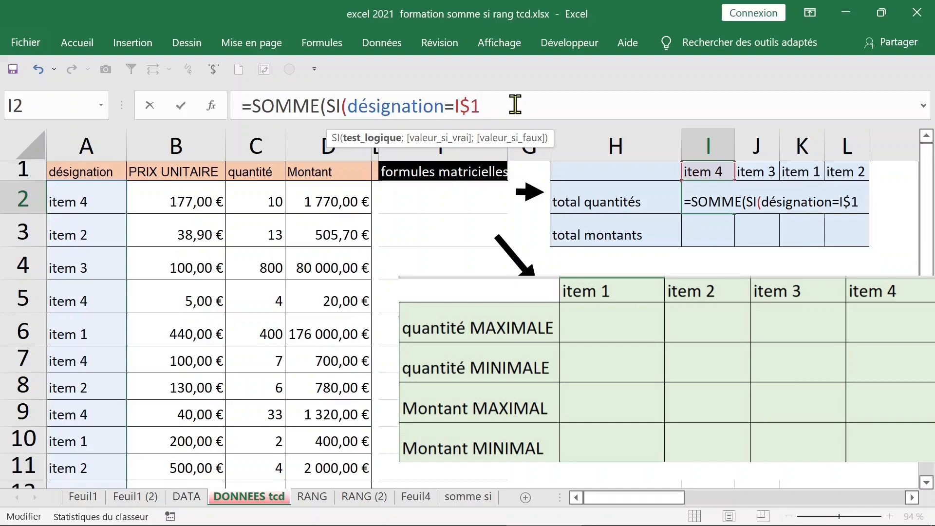
Step: Complete I2 as the array formula =SOMME(SI(désignation=I$1;quantité)) and fill it across to L2
type(";")
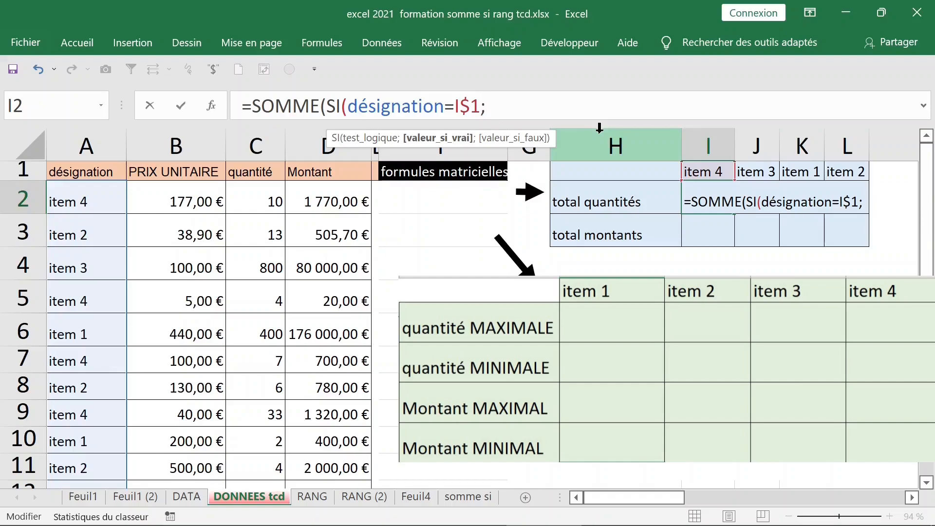
key("F3")
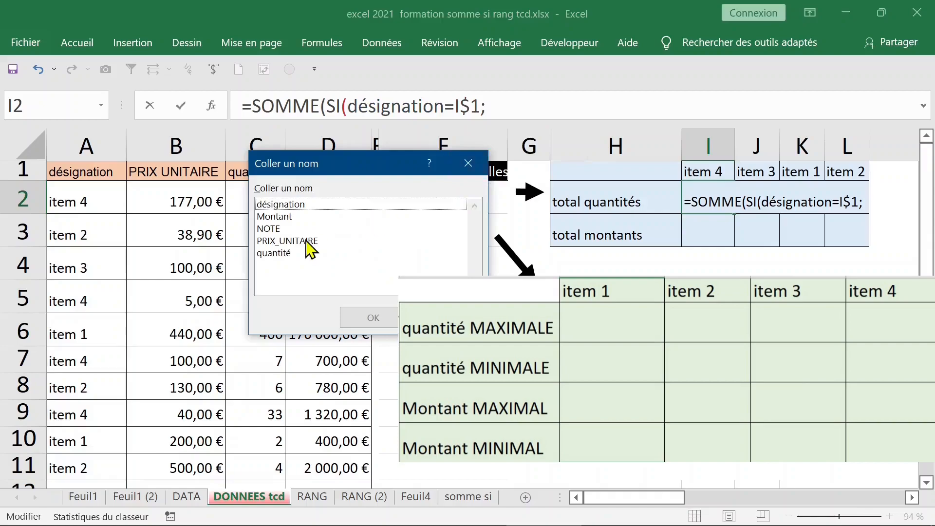
left_click(290, 252)
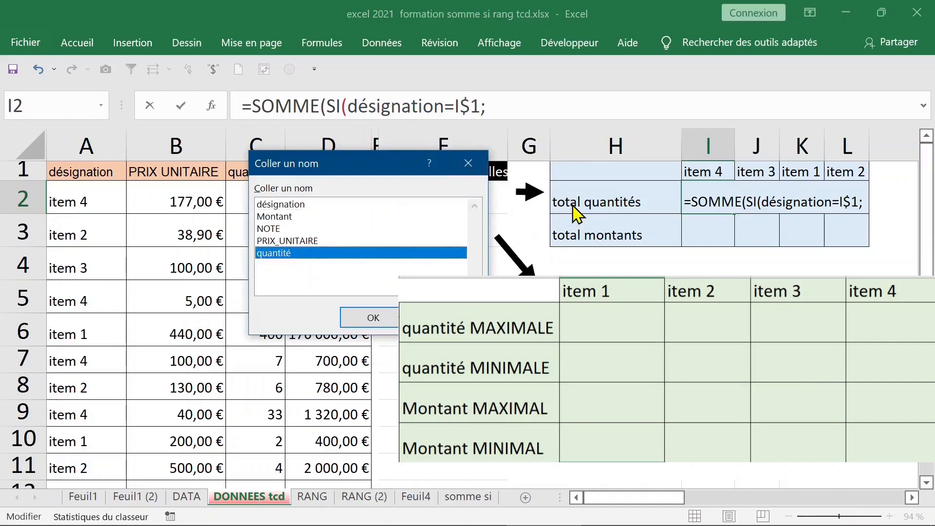
double_click(291, 254)
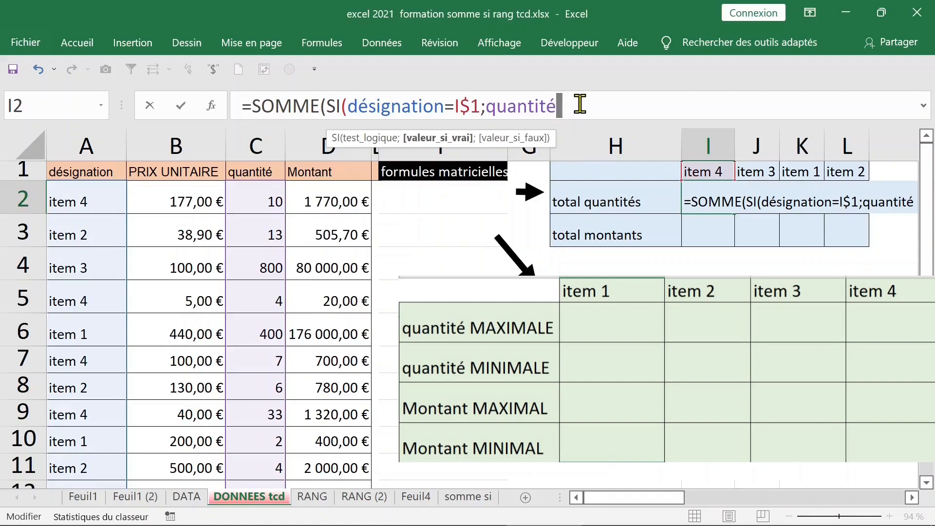
type(")")
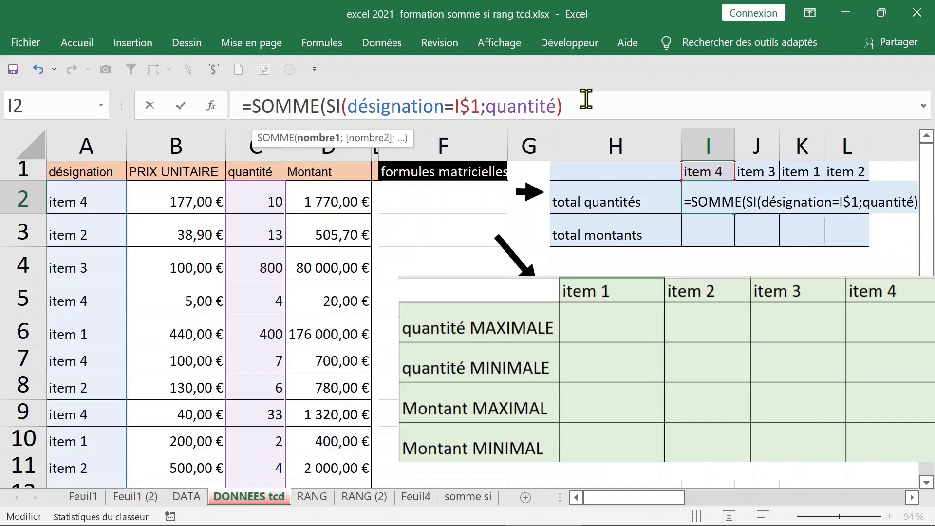
type(")")
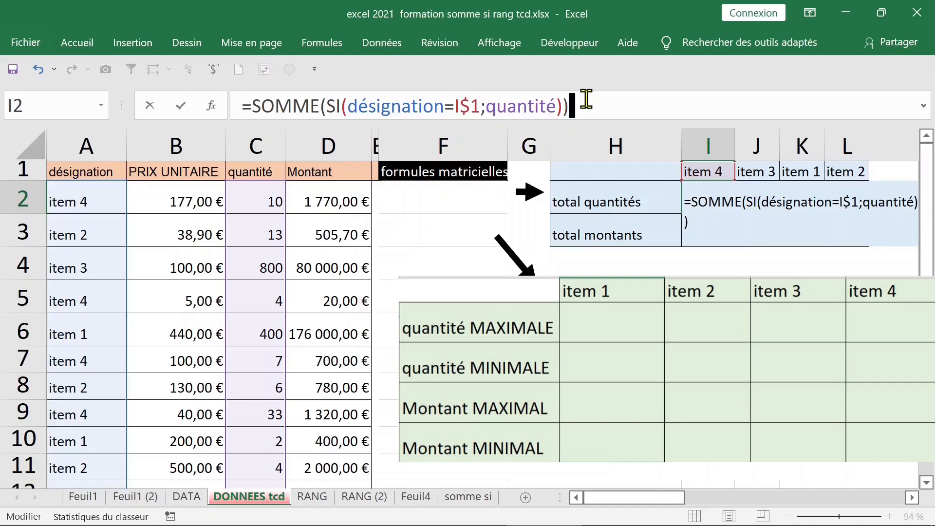
key("ctrl+shift+Return")
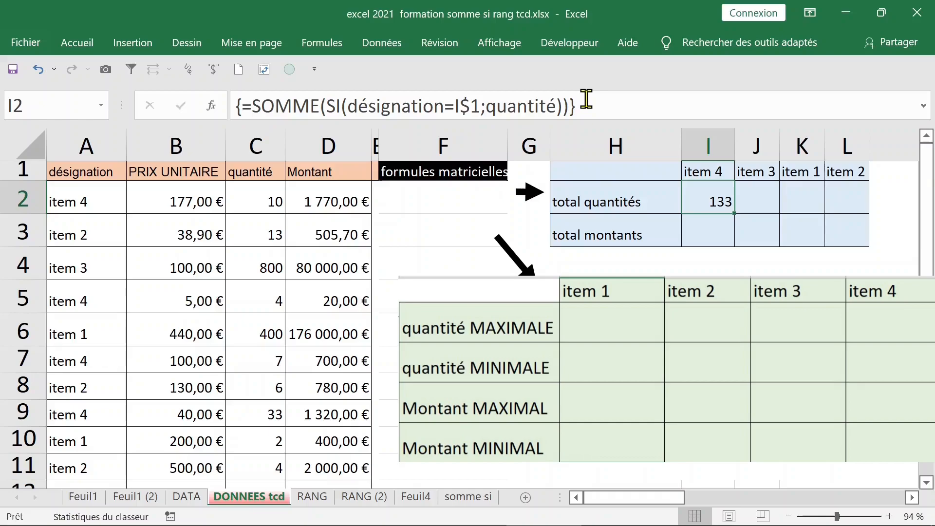
left_click_drag(735, 213, 858, 216)
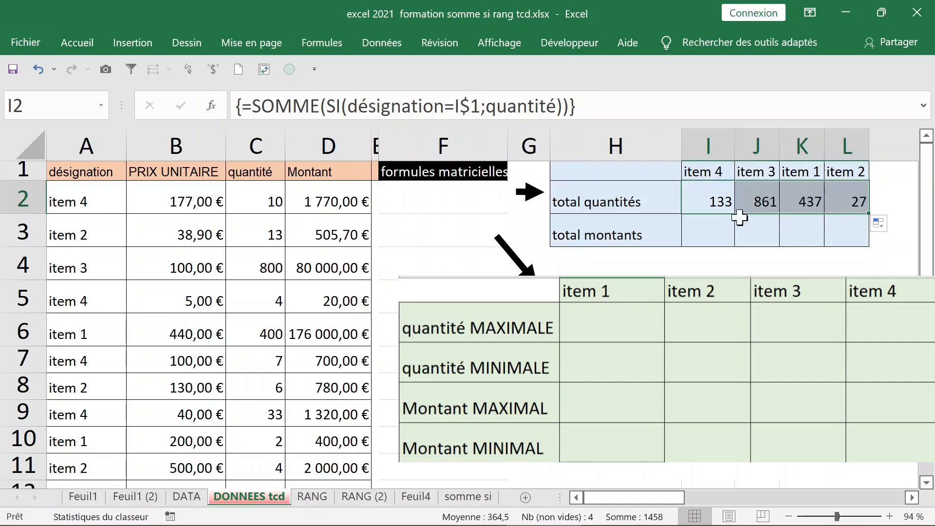
Step: Begin the item 4 total montants formula in cell I3 with =SOMME(SI(
left_click(707, 225)
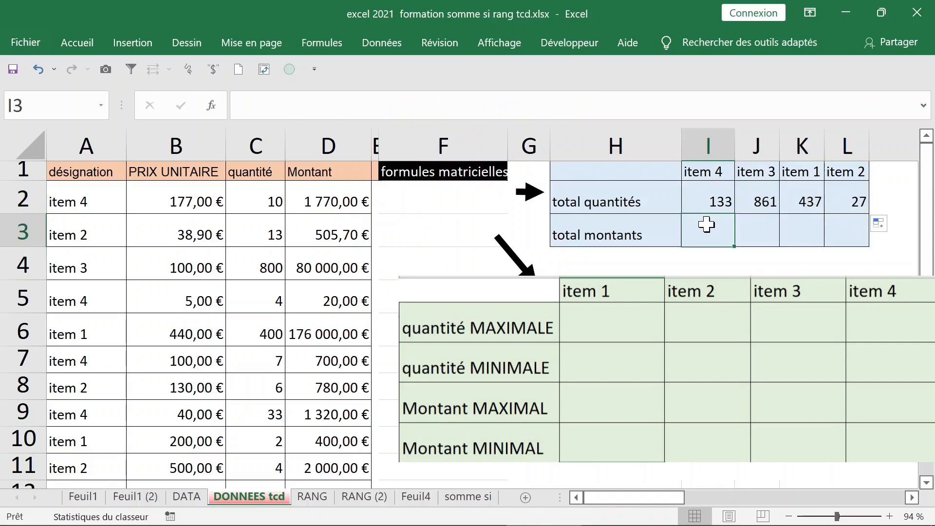
type("=so")
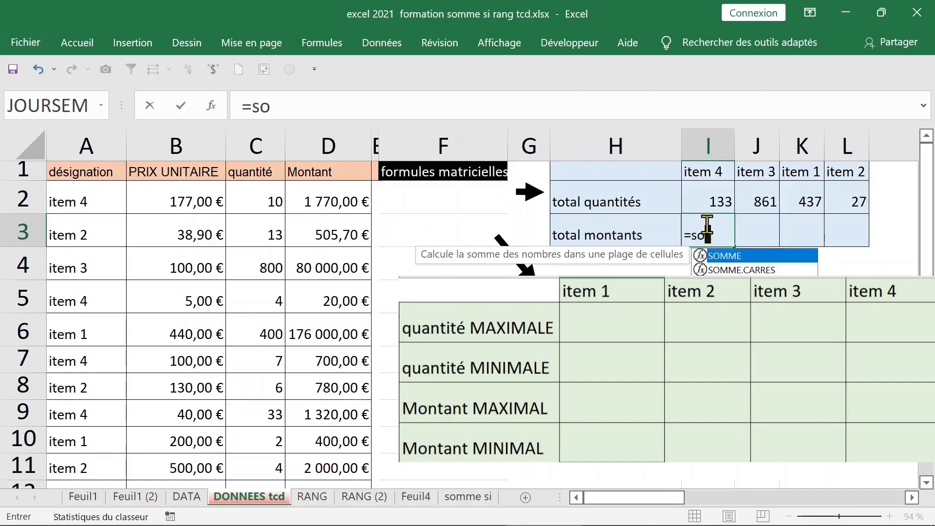
type("mme")
key("Tab")
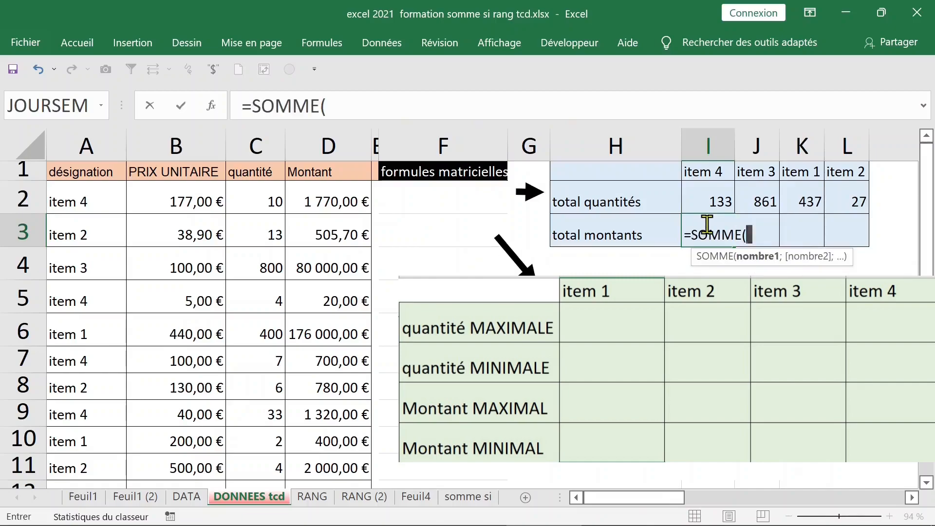
type("si")
key("Tab")
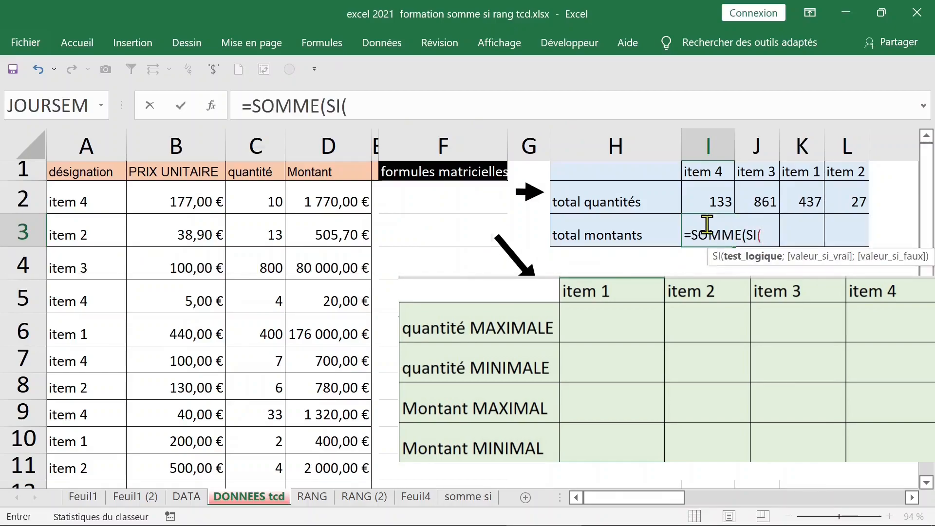
Step: Add the test désignation=I$1; to the I3 formula, using the named range and locking only the header cell's row
key("F3")
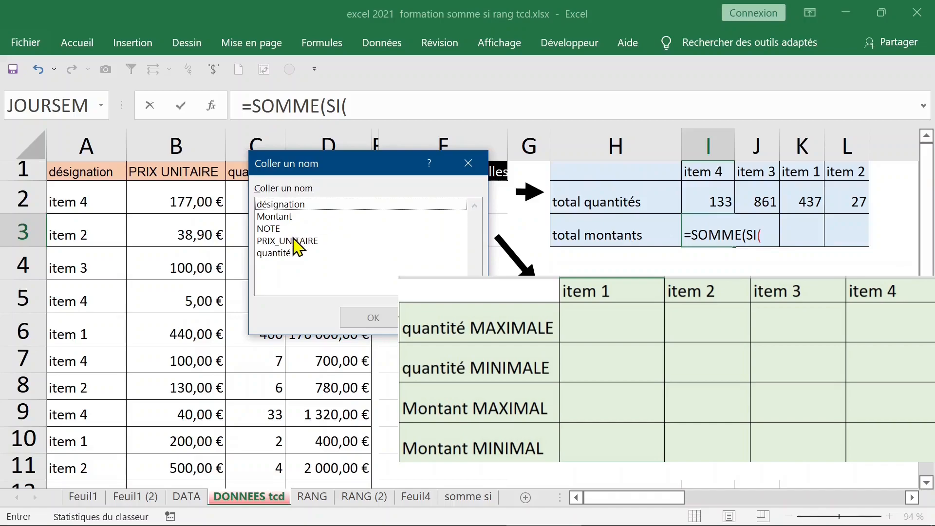
left_click(298, 209)
double_click(298, 208)
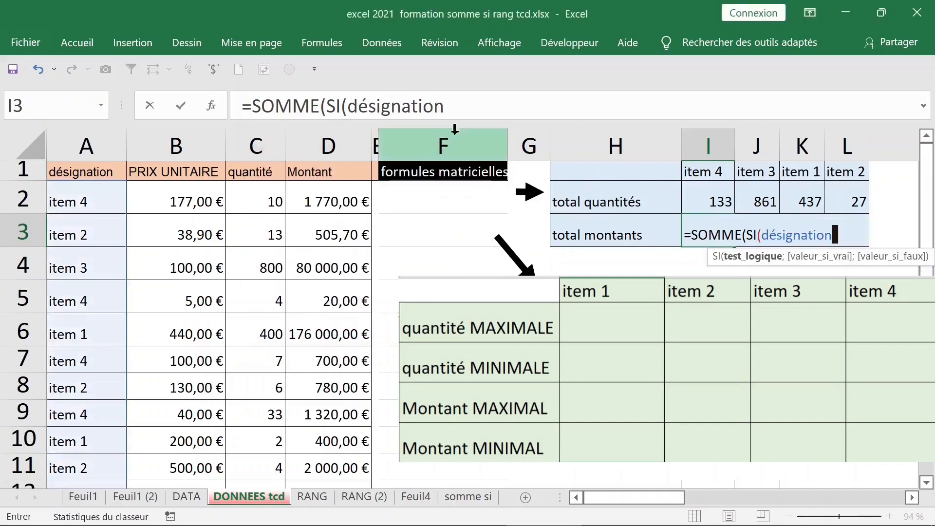
type("=")
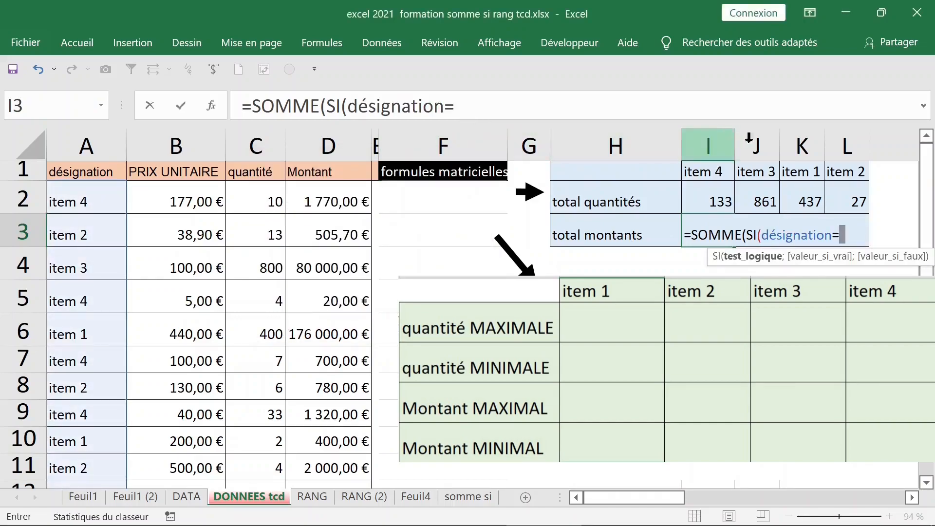
left_click(715, 169)
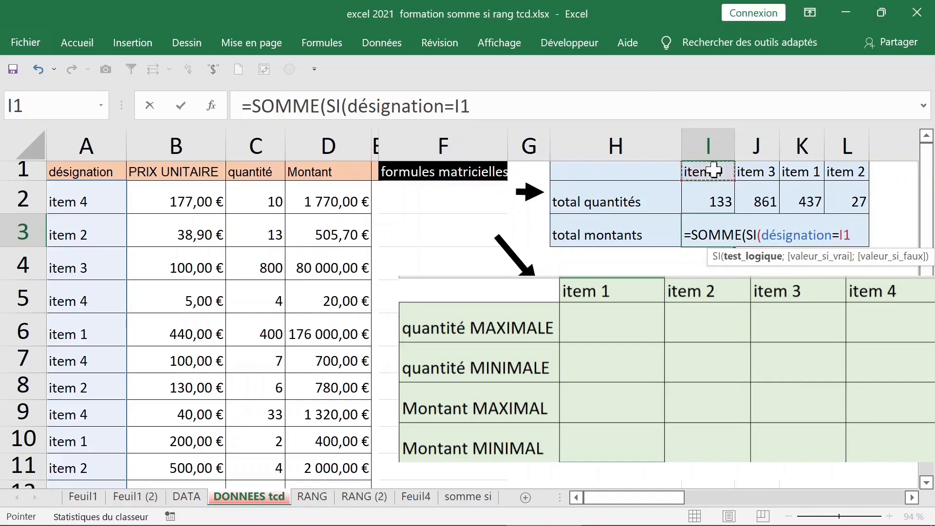
key("F4")
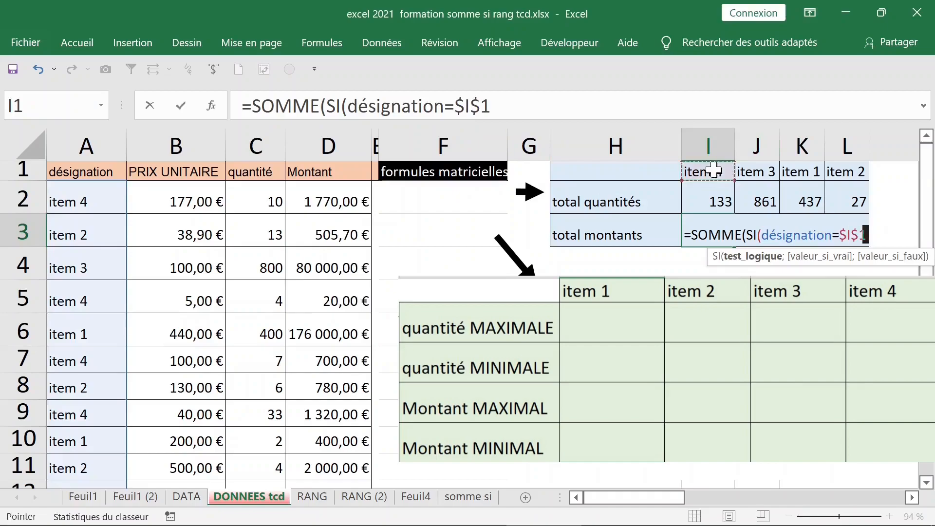
key("F4")
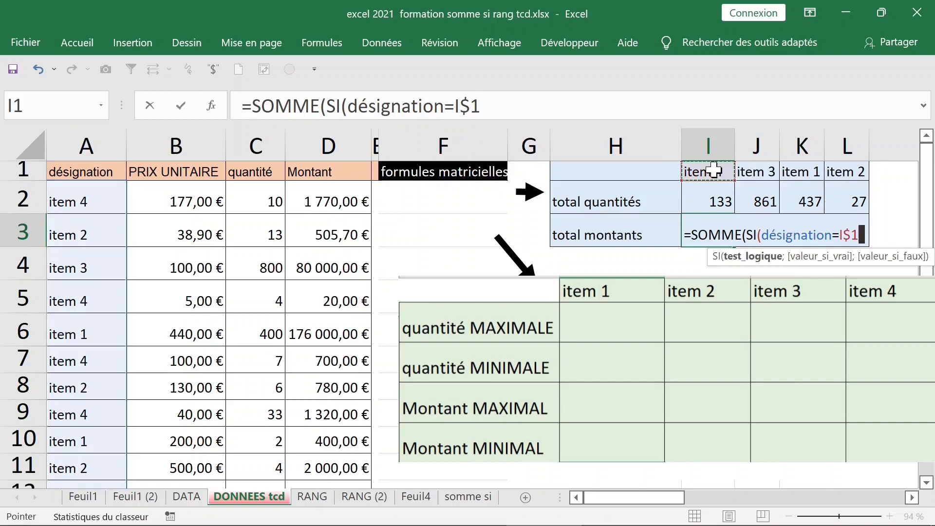
type(";")
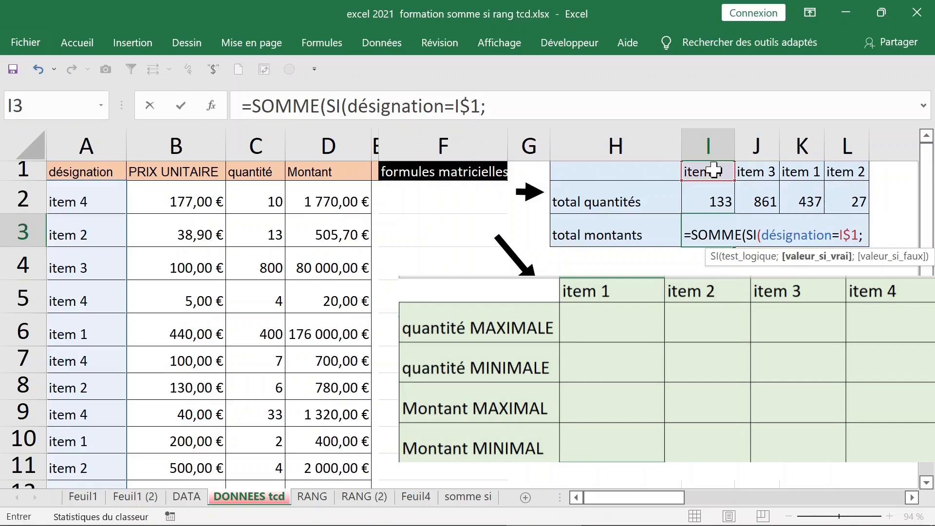
Step: Complete I3 as the array formula =SOMME(SI(désignation=I$1;Montant)) and fill it across to L3
left_click(512, 105)
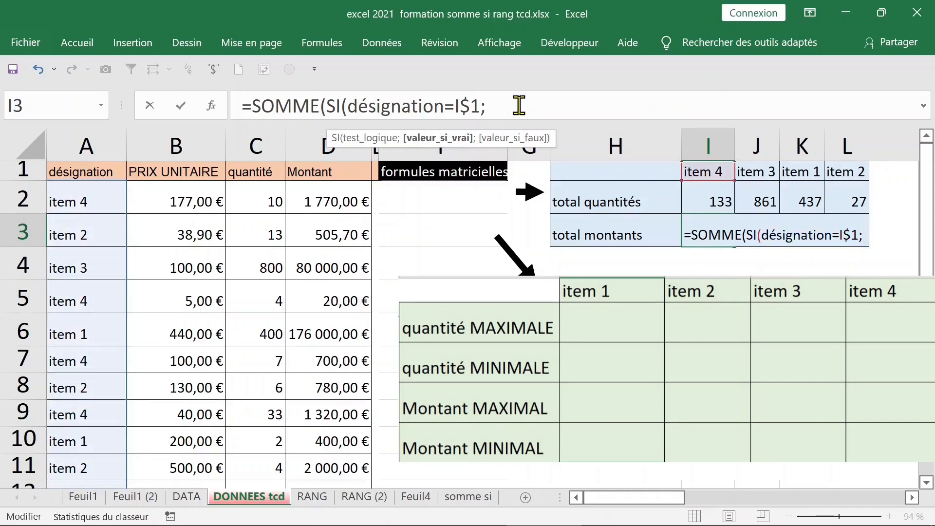
key("F3")
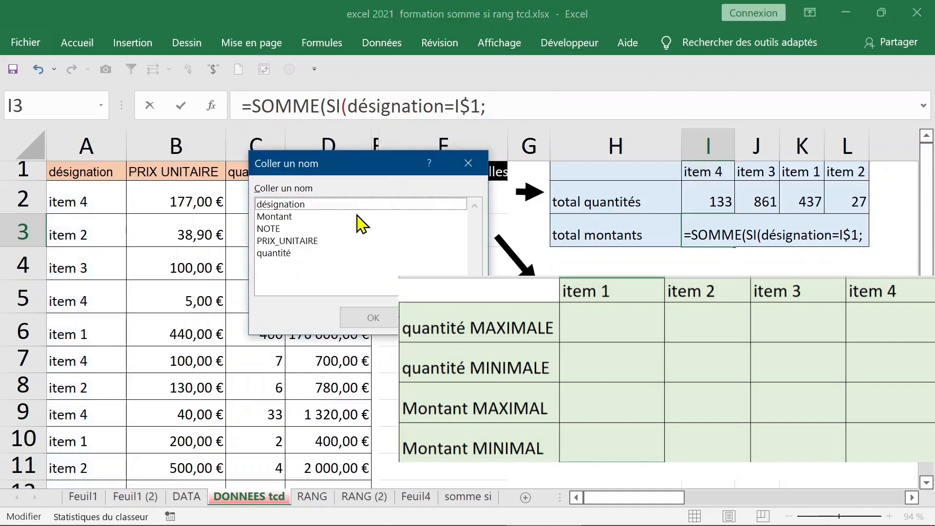
left_click(298, 218)
double_click(298, 218)
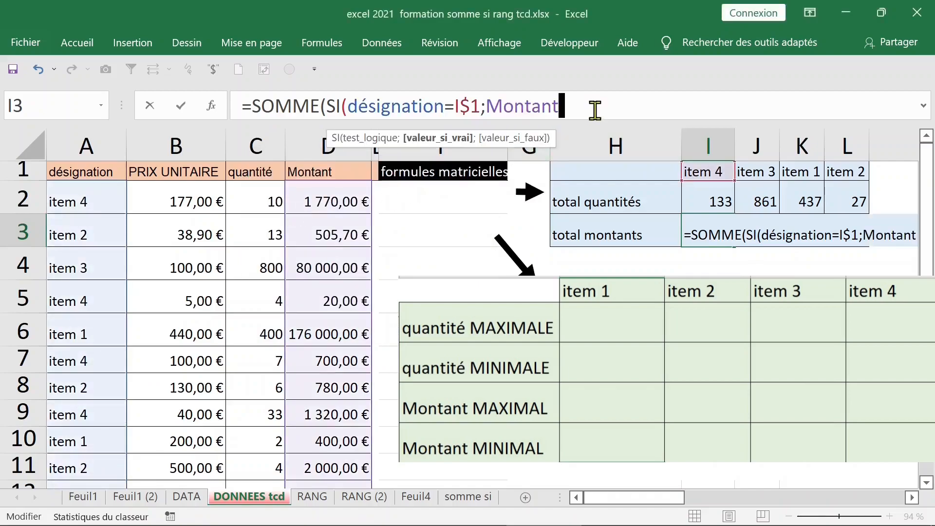
type("))")
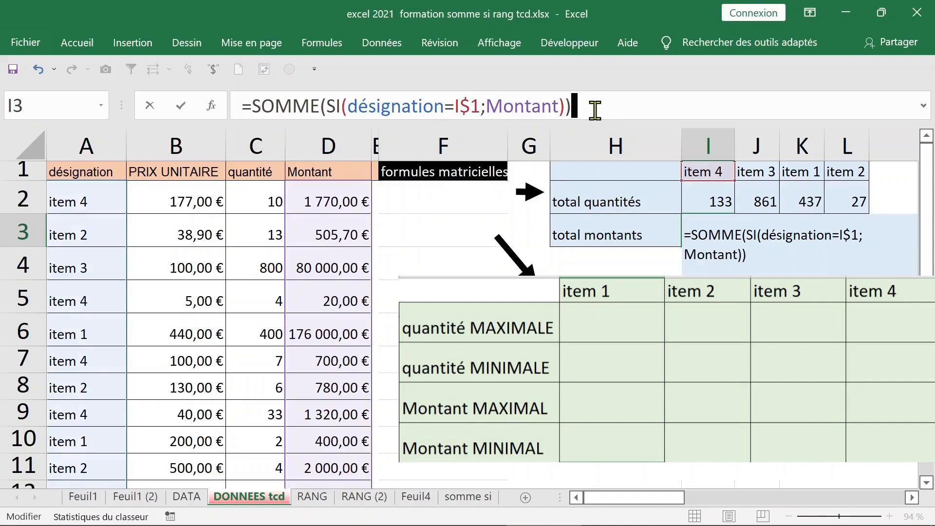
key("ctrl+shift+Return")
left_click_drag(736, 249, 854, 250)
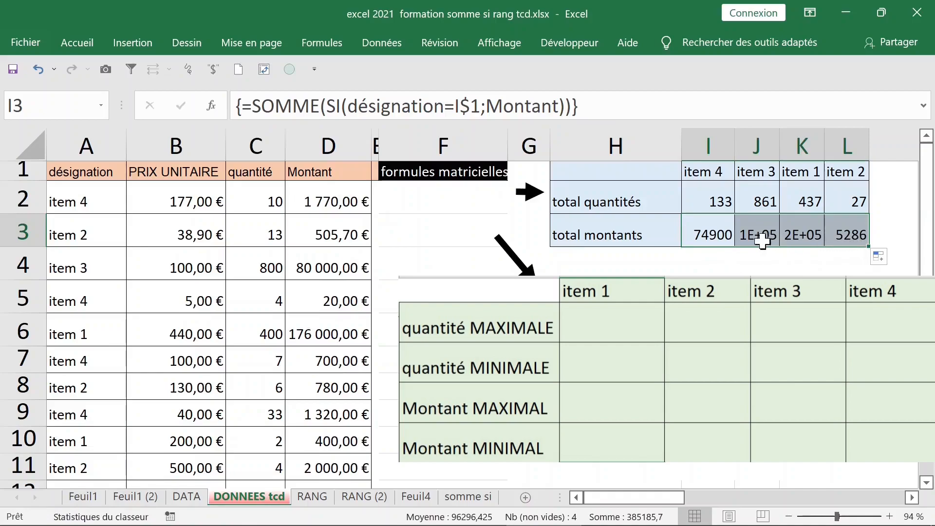
Step: Autofit column J to its contents and narrow column F, which holds the formules matricielles label
left_click(760, 152)
double_click(779, 145)
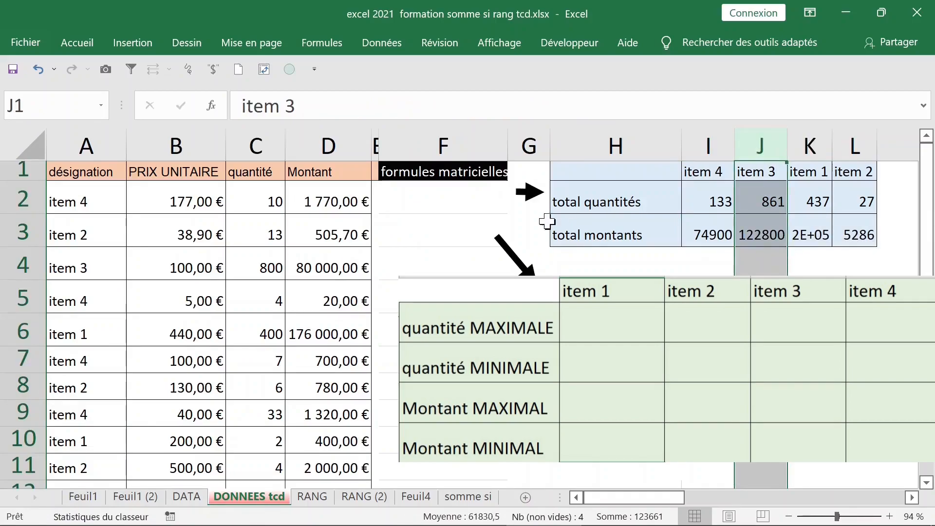
left_click(476, 209)
left_click(485, 142)
left_click_drag(505, 144, 414, 147)
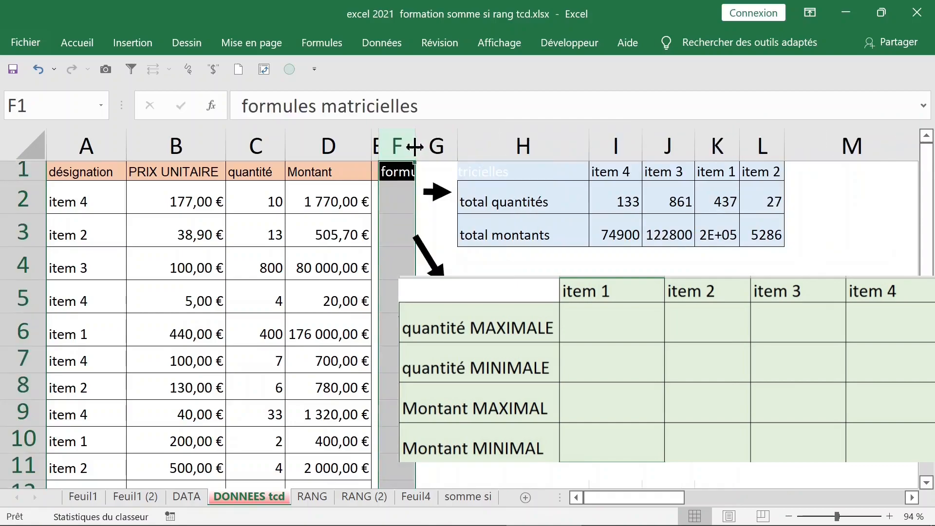
Step: Autofit columns I to L so their widths match their contents
left_click(720, 141)
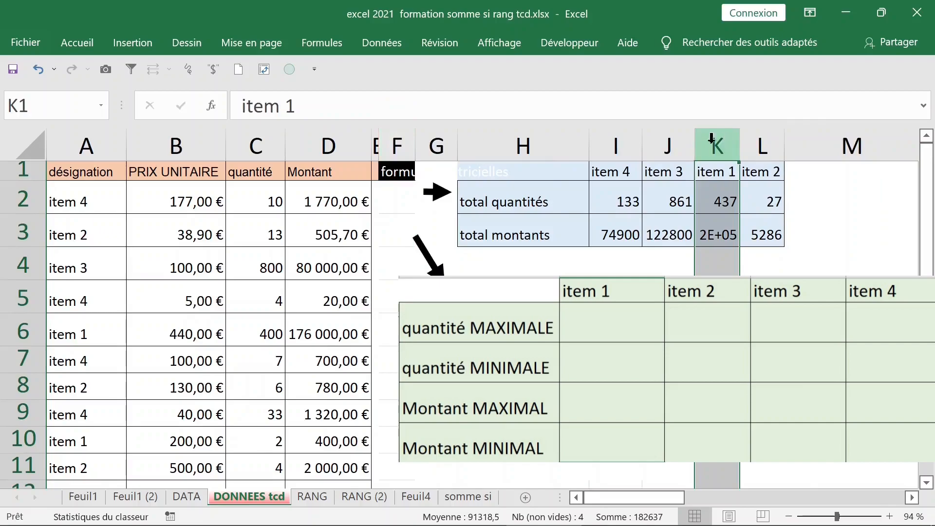
left_click_drag(617, 145, 753, 145)
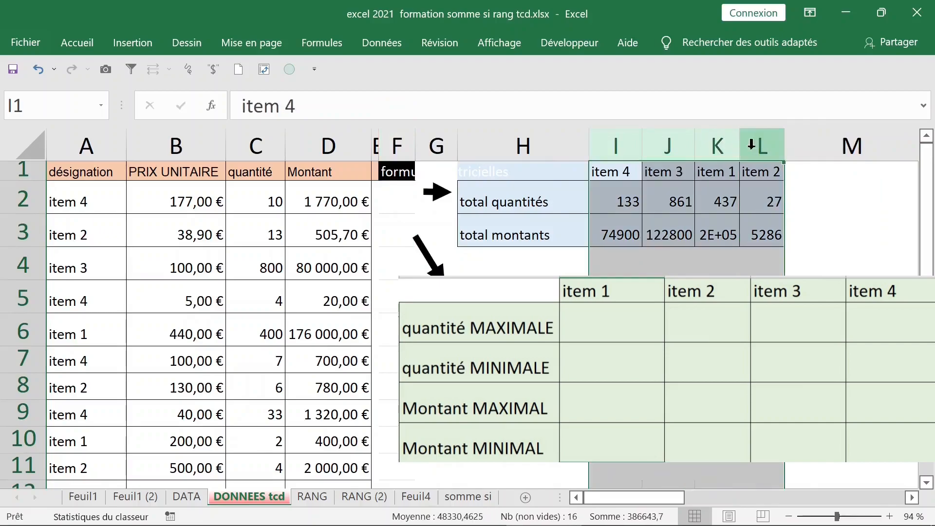
double_click(740, 145)
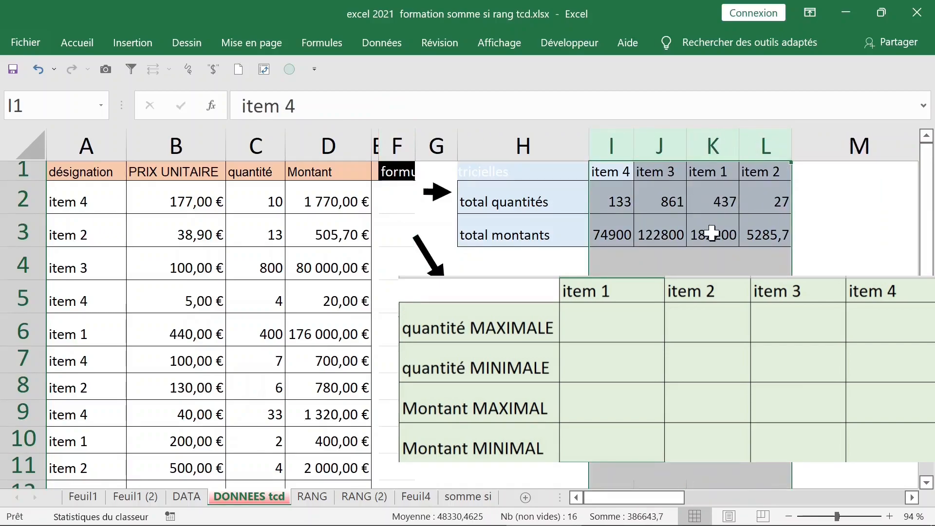
Step: Apply the euro currency format to the total montants cells I3:L3
left_click(759, 236)
left_click_drag(616, 231, 764, 233)
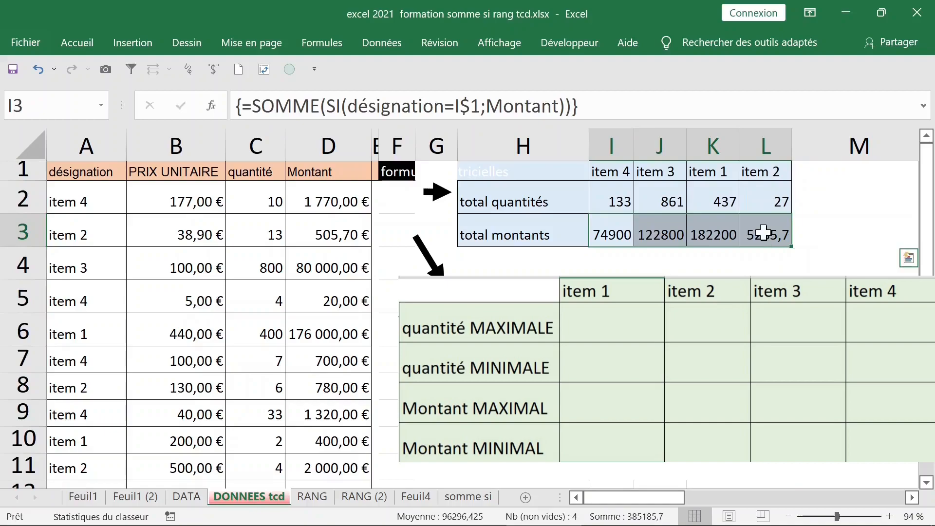
key("ctrl+shift+4")
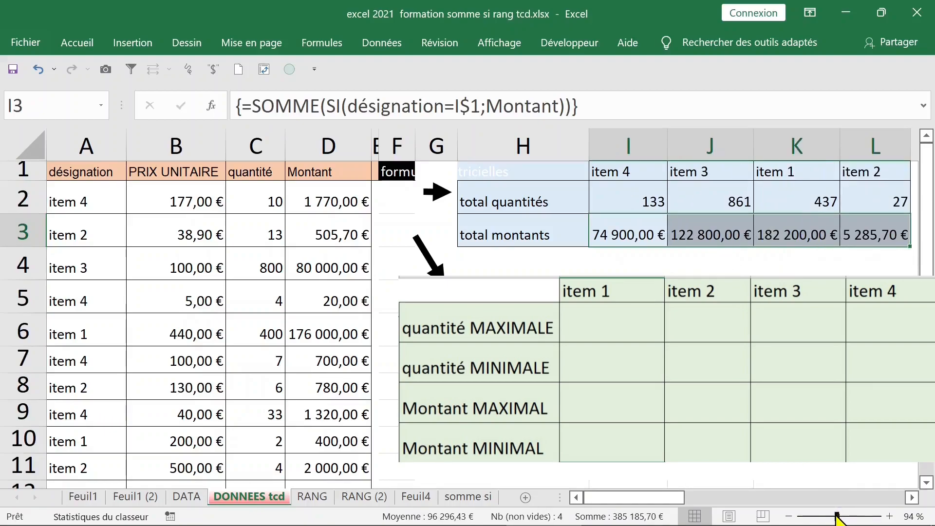
Step: Move the totals table H1:L3 so that it starts at cell M1, replacing the data already there
left_click_drag(835, 515, 834, 516)
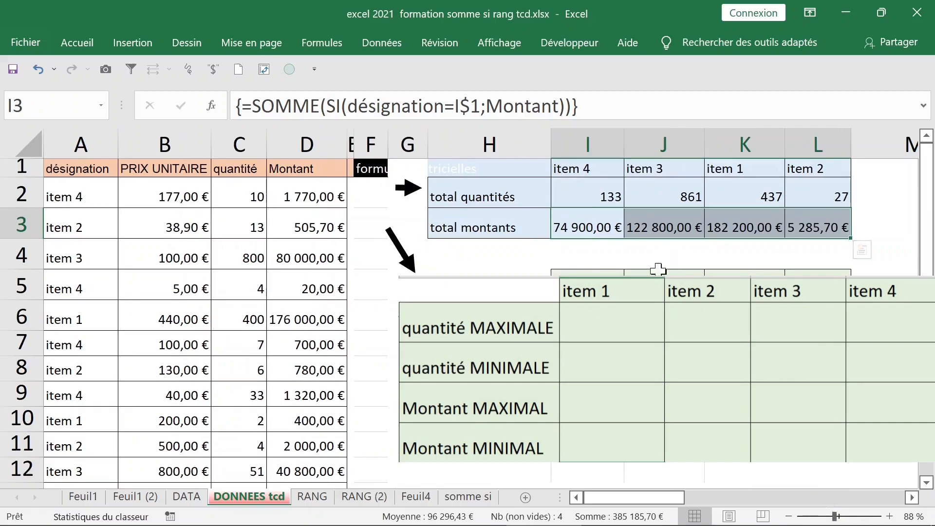
left_click(590, 314)
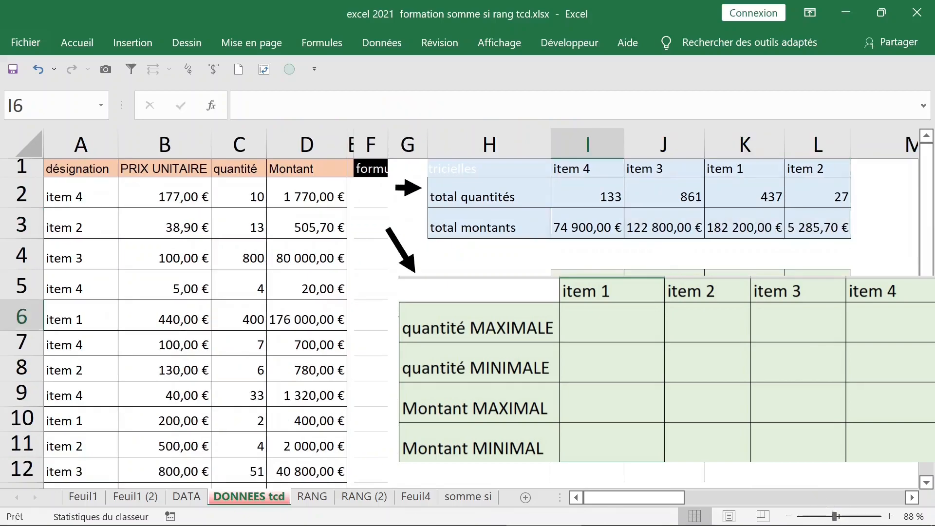
left_click_drag(488, 285, 819, 394)
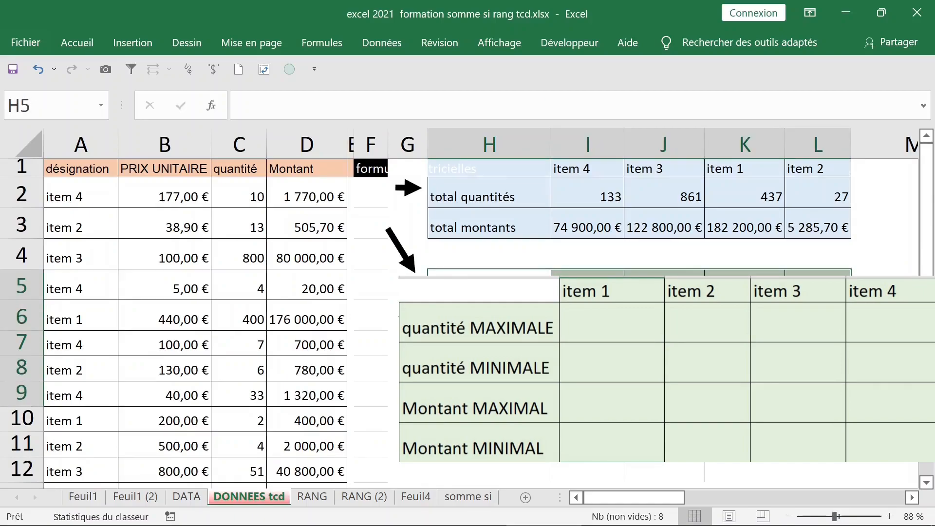
left_click_drag(485, 167, 757, 202)
left_click_drag(804, 219, 799, 214)
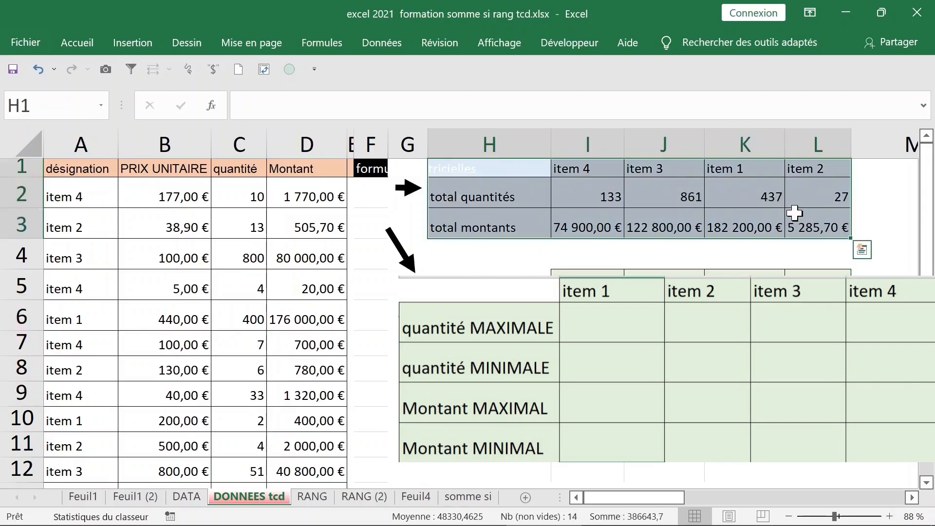
left_click(827, 517)
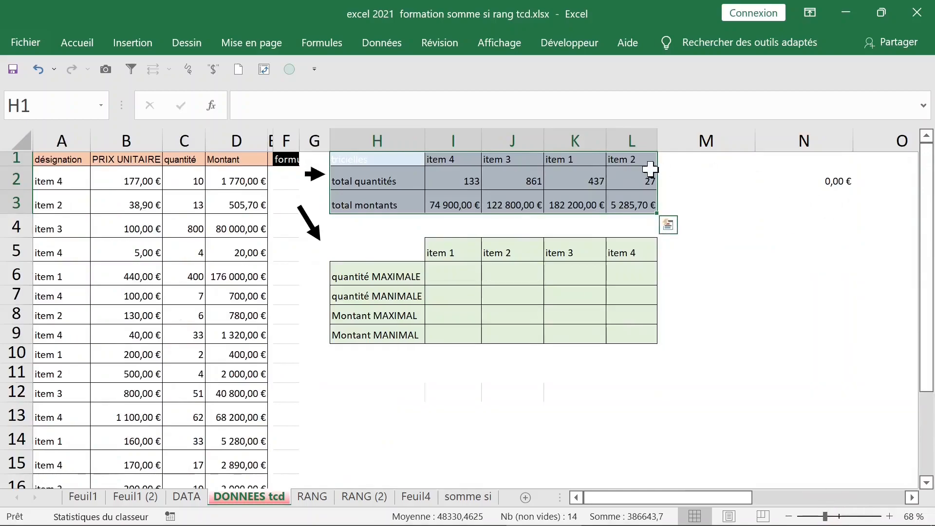
left_click_drag(659, 166, 903, 163)
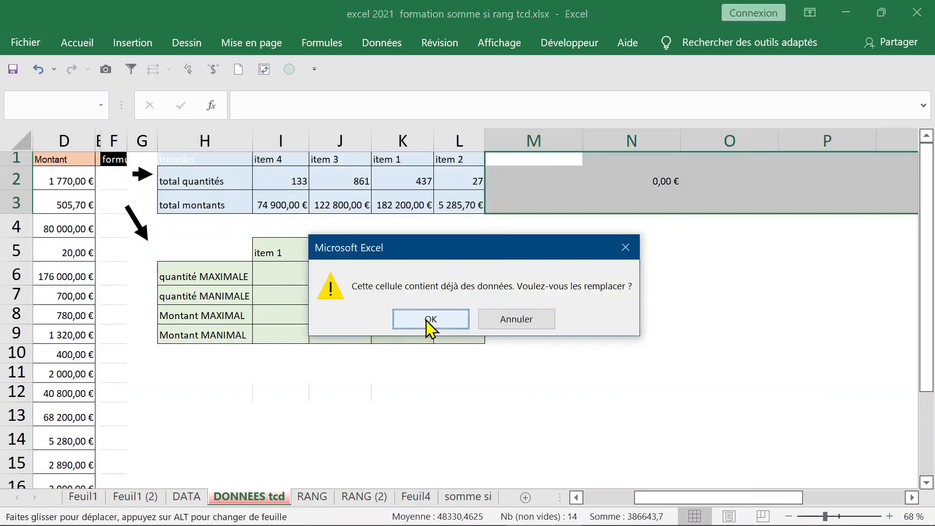
left_click(409, 326)
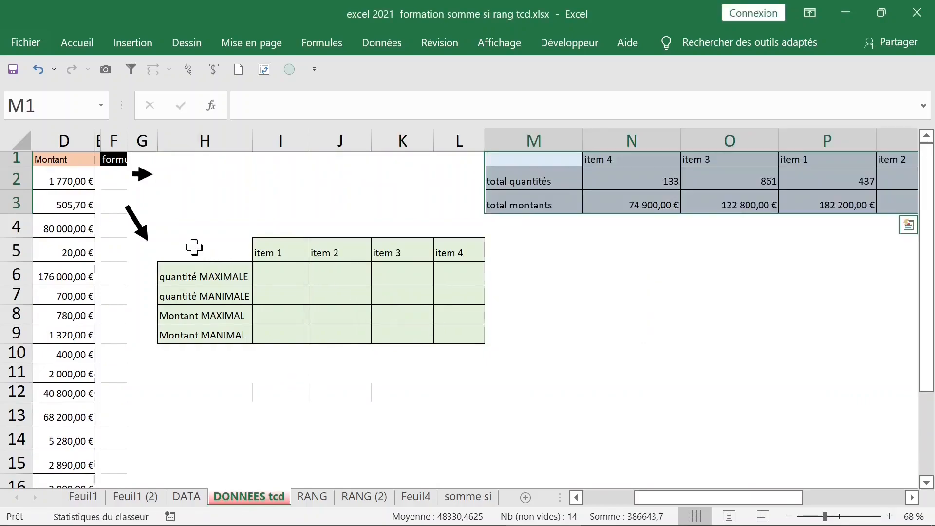
Step: Move the maximum and minimum table H5:L9 up to start at H1, and delete the diagonal arrow beside it
left_click(180, 244)
left_click_drag(180, 244, 447, 330)
left_click_drag(251, 238, 250, 158)
left_click(137, 226)
key("Delete")
left_click(263, 320)
Step: Narrow column G beside the maximum and minimum table and select I2, the item 1 quantité MAXIMALE cell
left_click(841, 517)
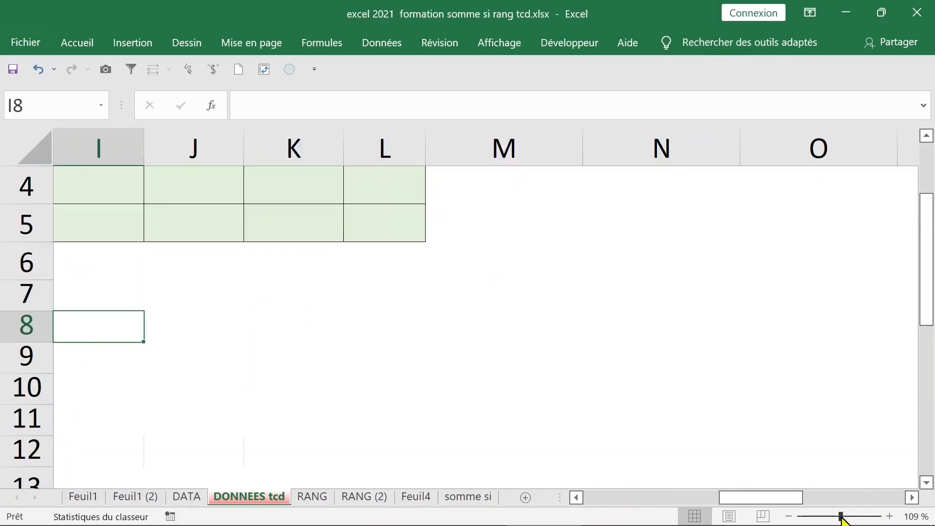
scroll(384, 216, "up", 1)
left_click(384, 217)
key("Left")
key("Left")
key("Left")
key("Left")
key("Left")
key("Left")
key("Left")
key("Left")
key("Left")
key("Left")
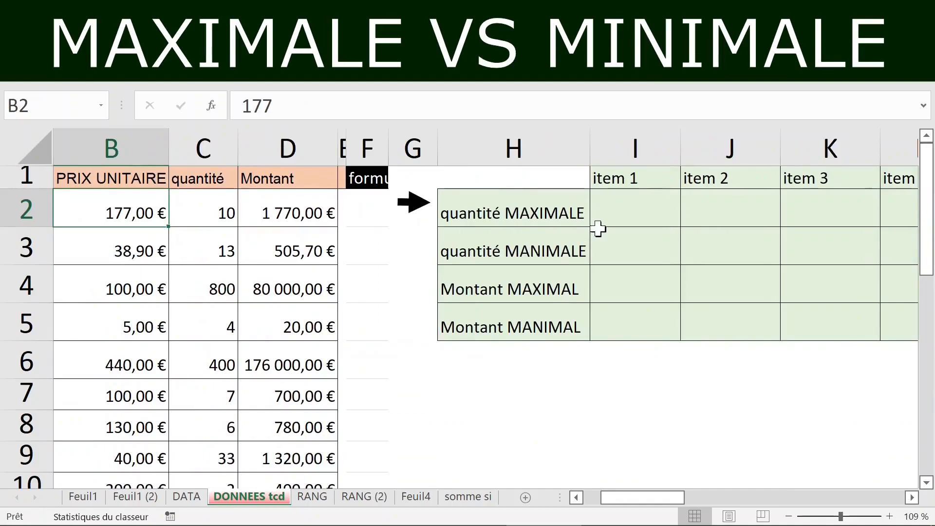
left_click(652, 214)
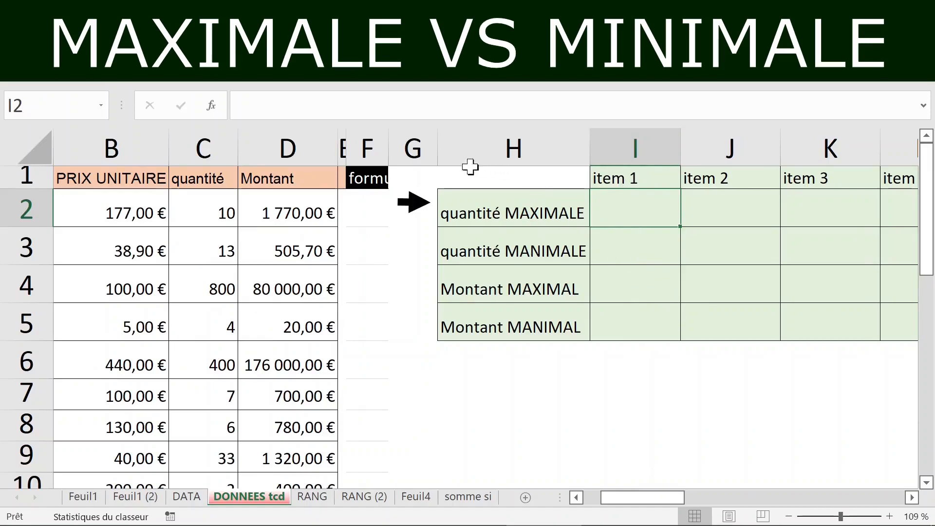
left_click(416, 147)
left_click_drag(437, 146, 420, 146)
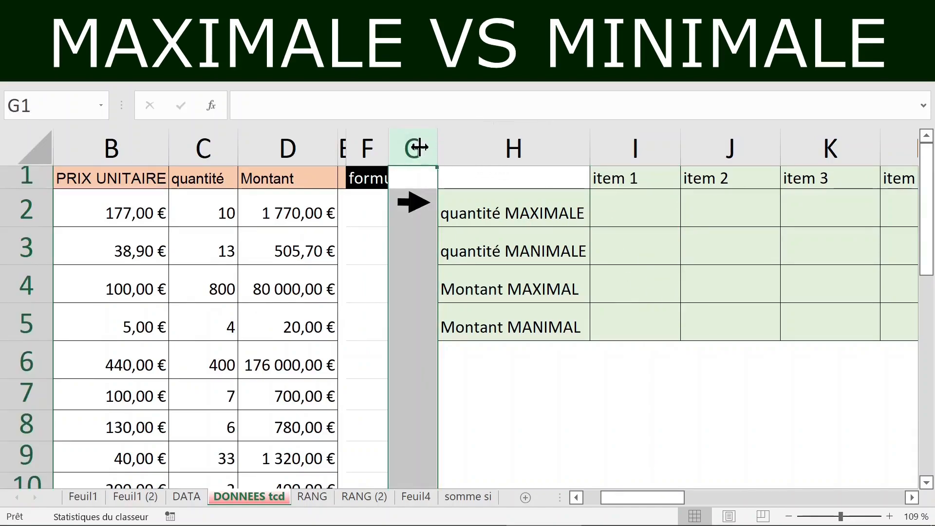
left_click(616, 211)
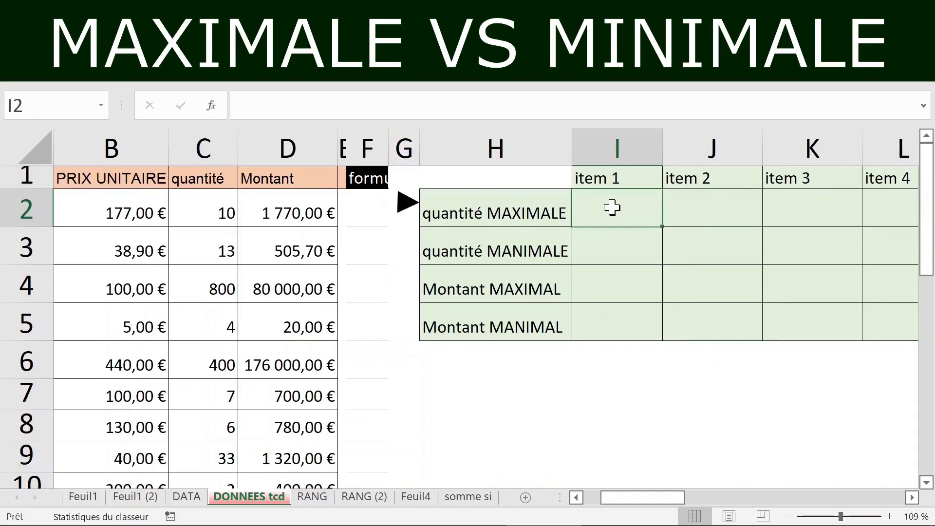
Step: Begin a formula in I2 that nests SI inside MAX and tests whether the named range désignation equals I$1
type("=ma")
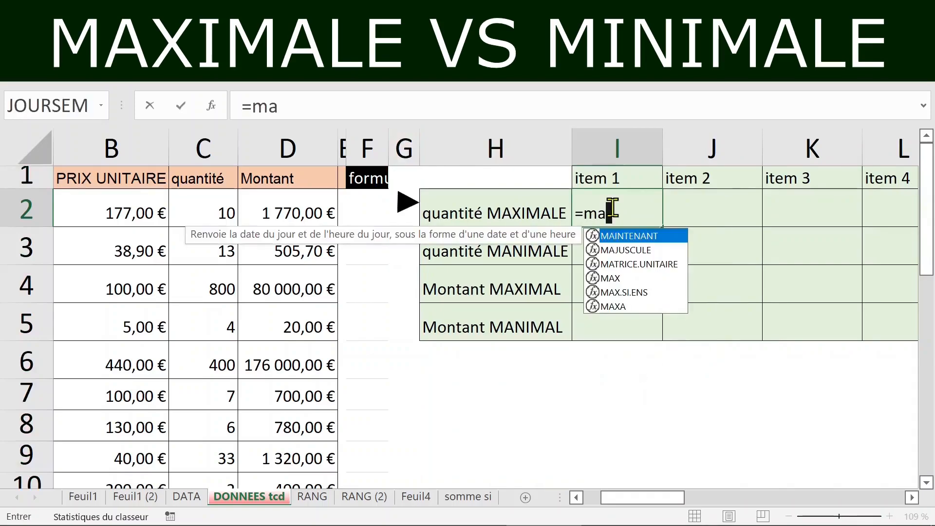
type("x")
key("Tab")
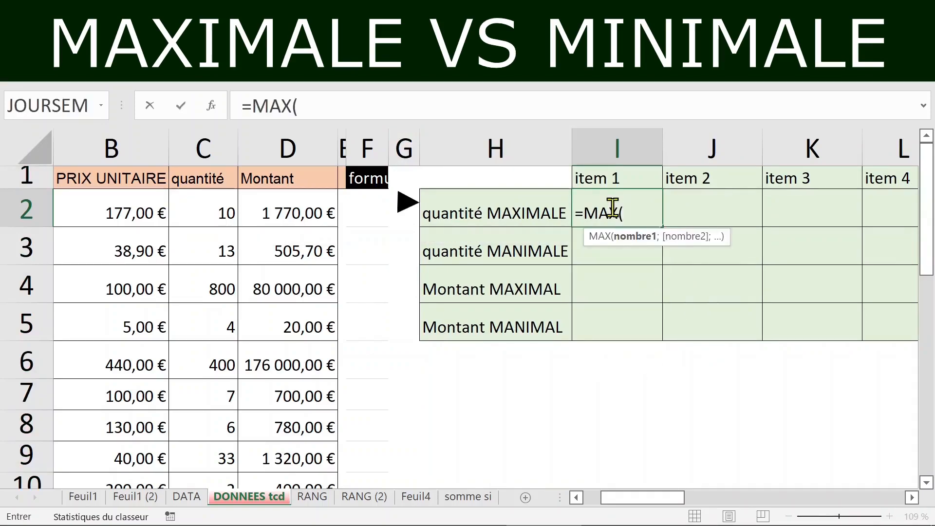
type("si")
key("Tab")
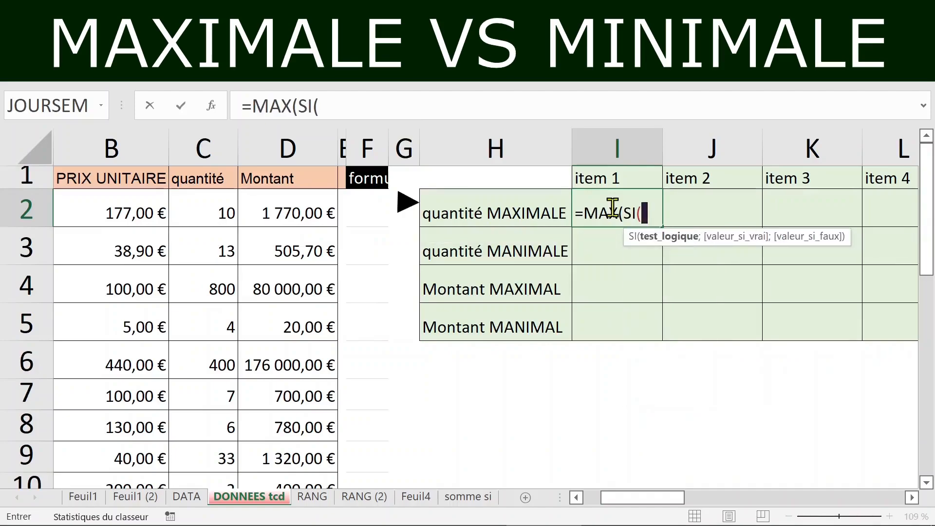
key("F3")
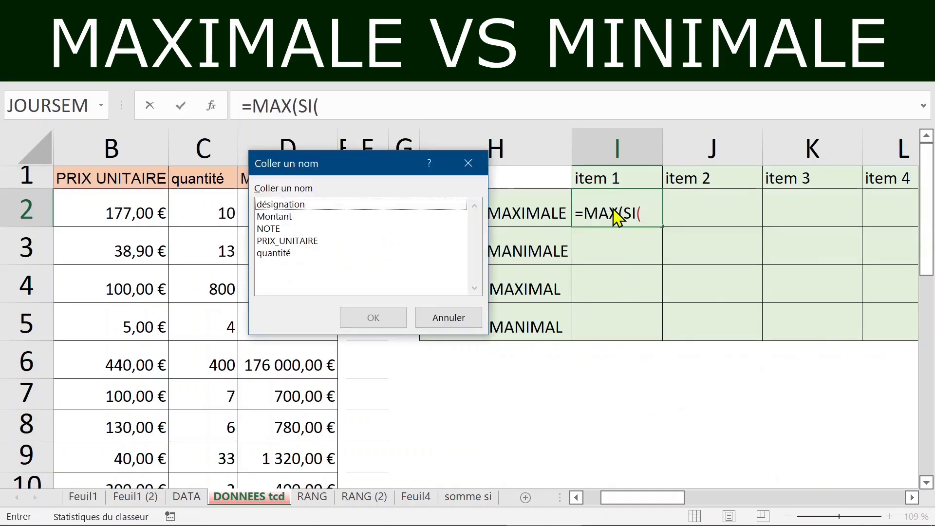
left_click(297, 207)
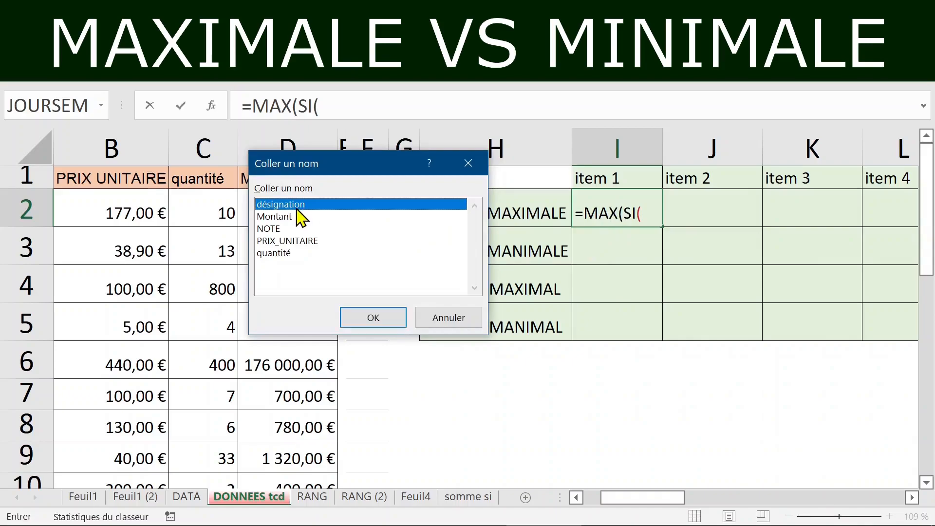
double_click(296, 206)
type("=")
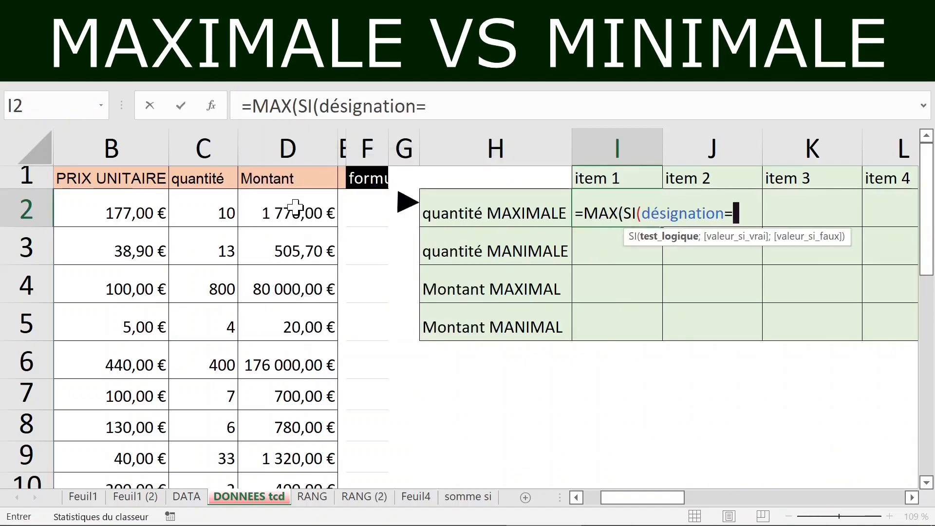
left_click(605, 179)
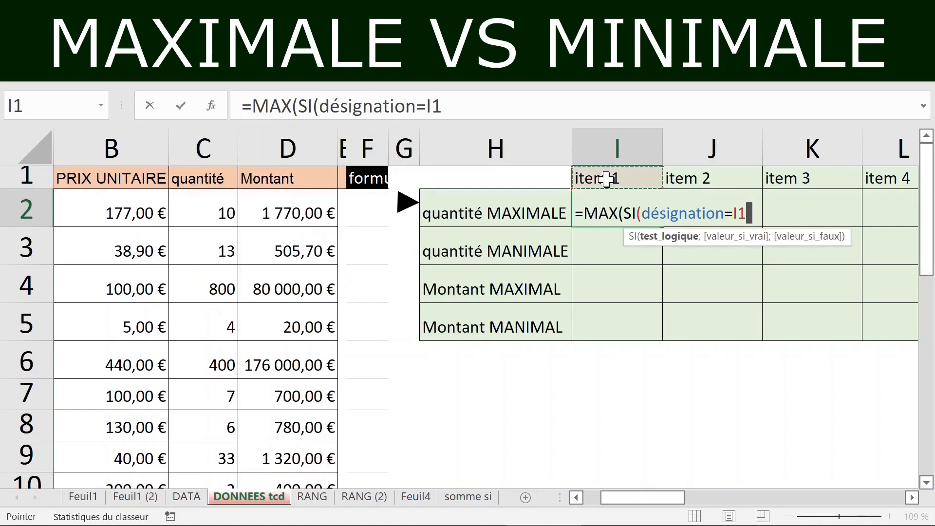
key("F4")
key("F4")
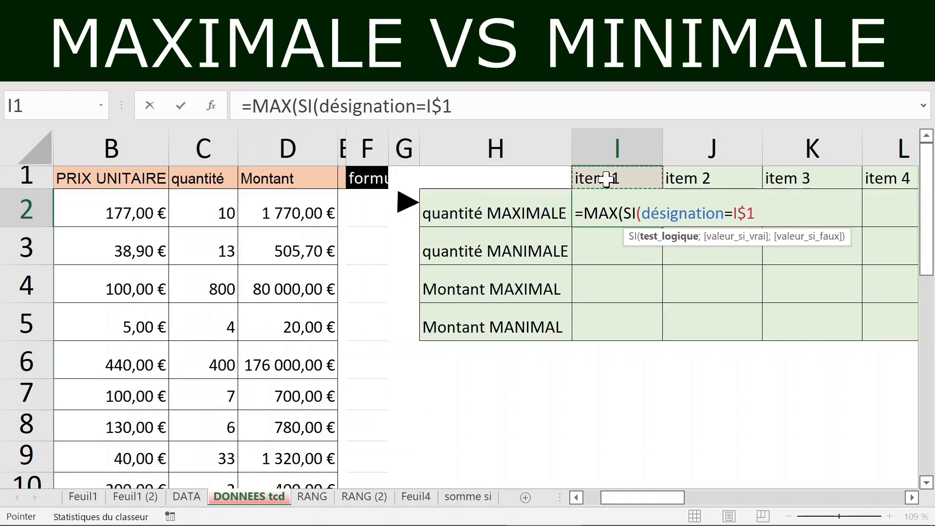
type(";")
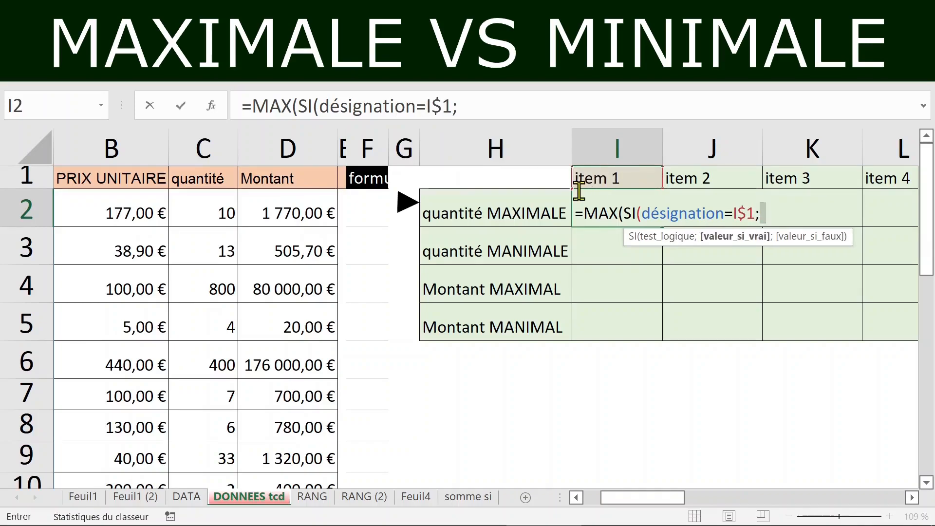
Step: Complete the I2 formula with the named range quantité, enter it as an array formula, and fill it across to L2
key("F3")
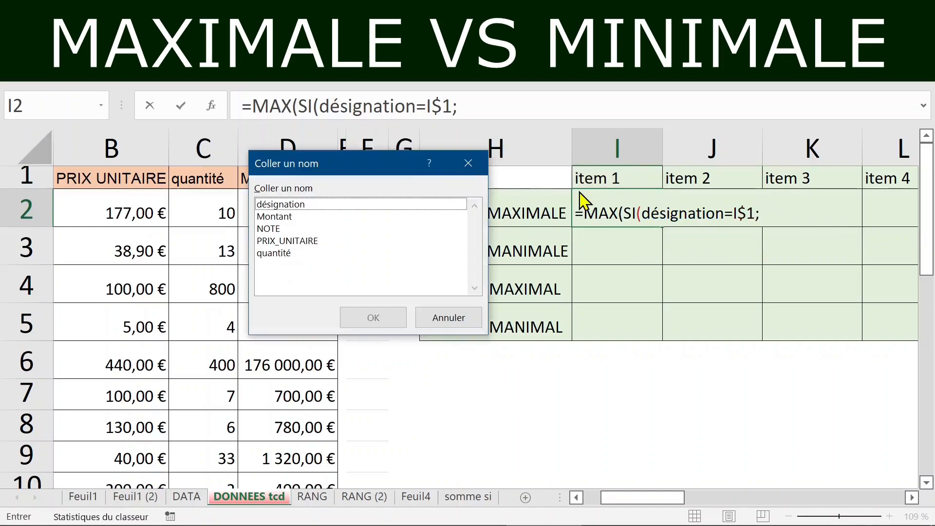
left_click(288, 253)
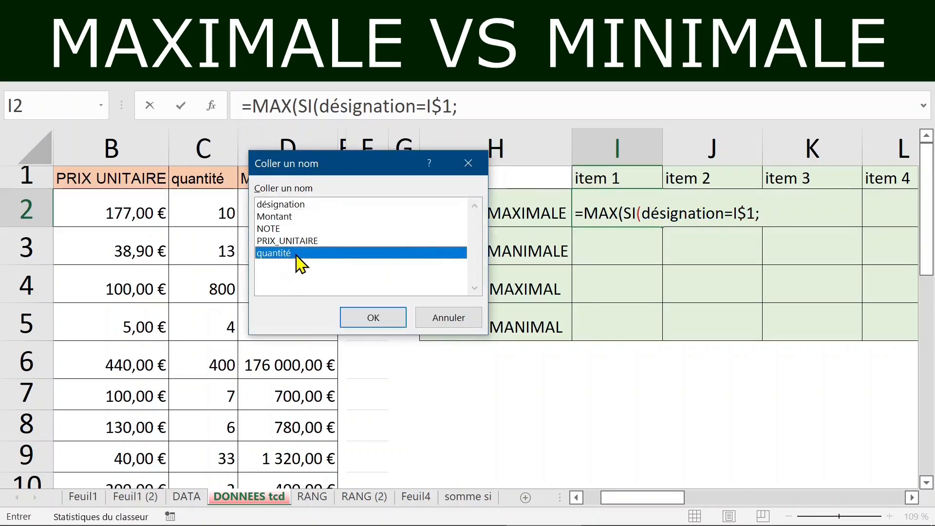
double_click(287, 254)
left_click(561, 107)
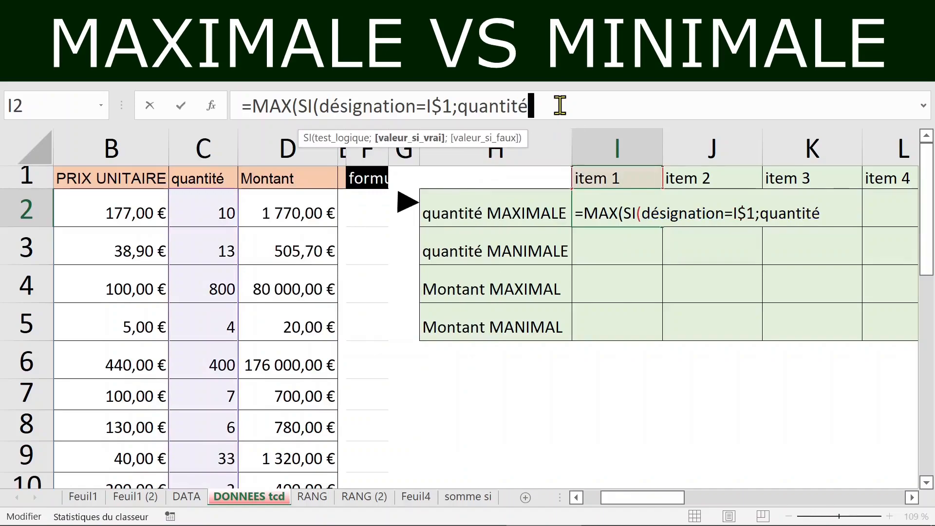
type(")")
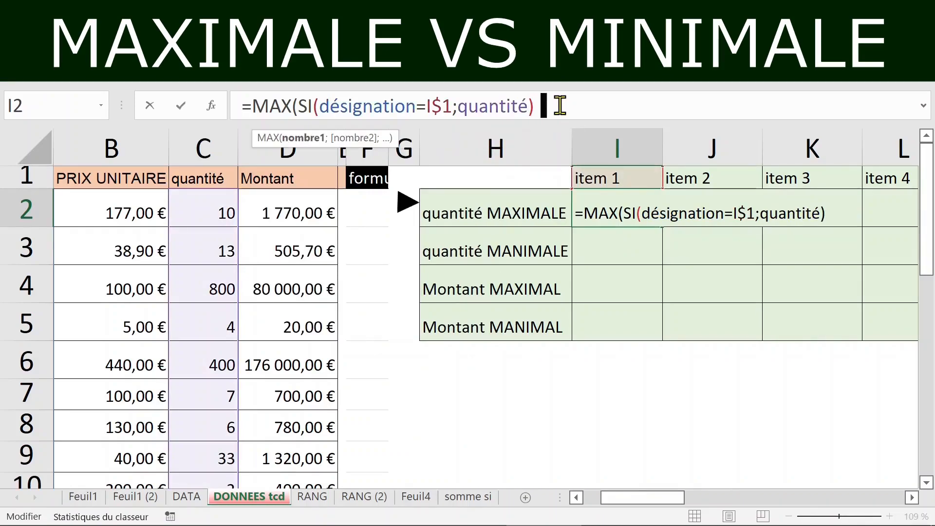
type(")")
key("ctrl+shift+Return")
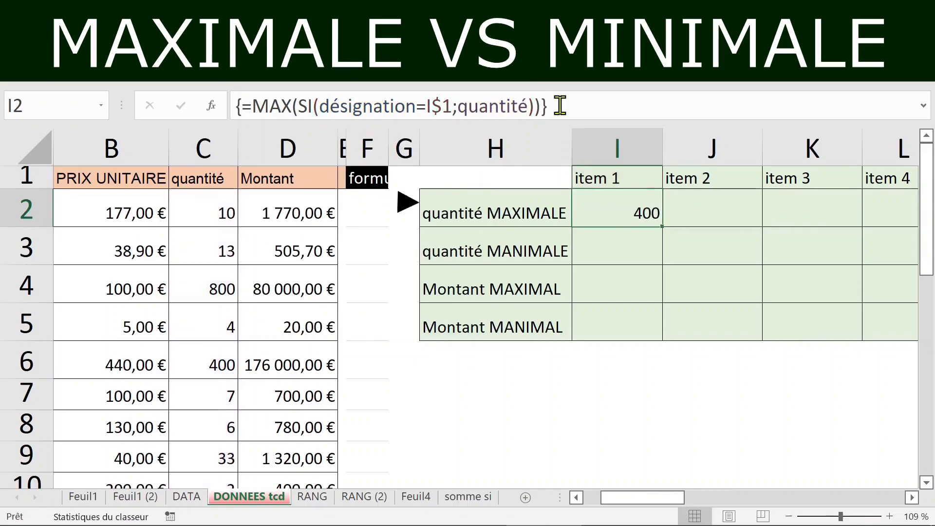
left_click_drag(662, 226, 905, 219)
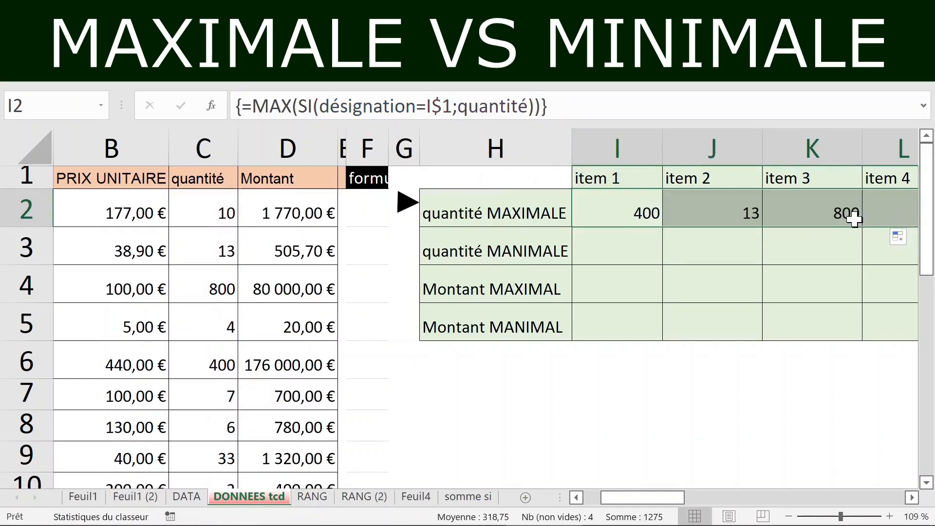
Step: Autofit the widths of the item 1, item 2 and item 3 columns (I to K) to their contents
left_click(654, 144)
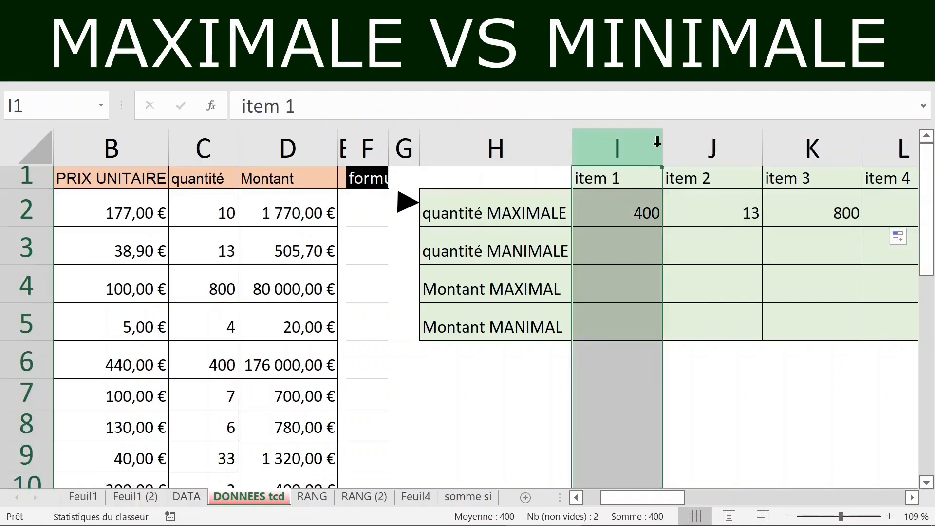
double_click(662, 142)
left_click(661, 144)
double_click(725, 143)
left_click(711, 144)
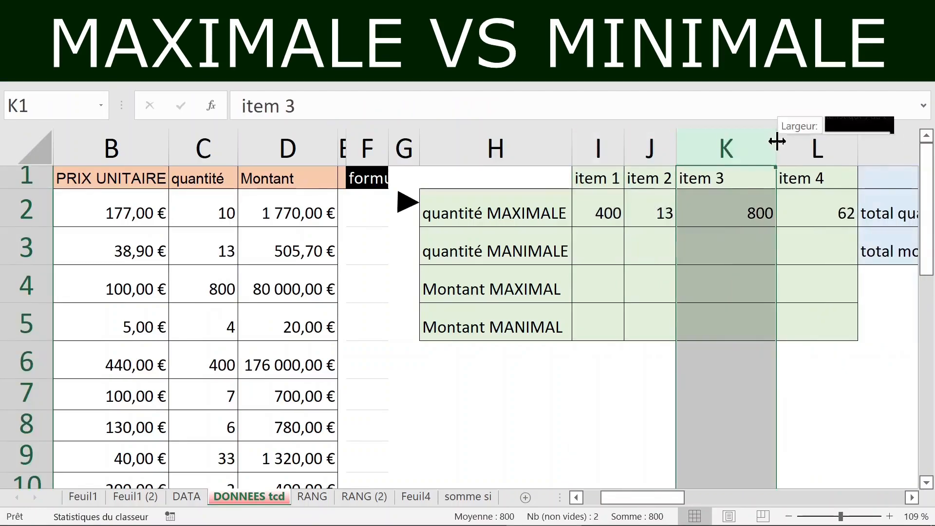
double_click(776, 144)
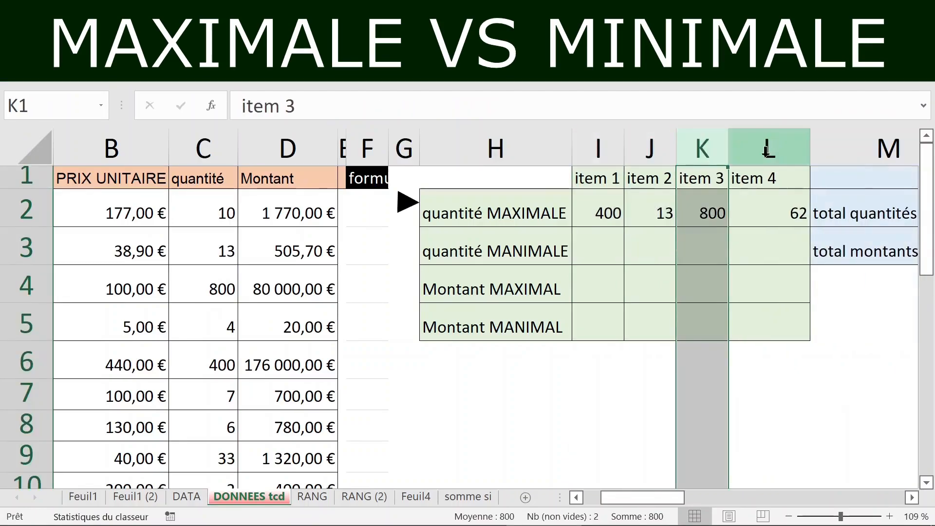
left_click(761, 204)
Step: Copy the formula text from I2 and paste it into I3 as plain text preceded by an apostrophe
left_click(601, 214)
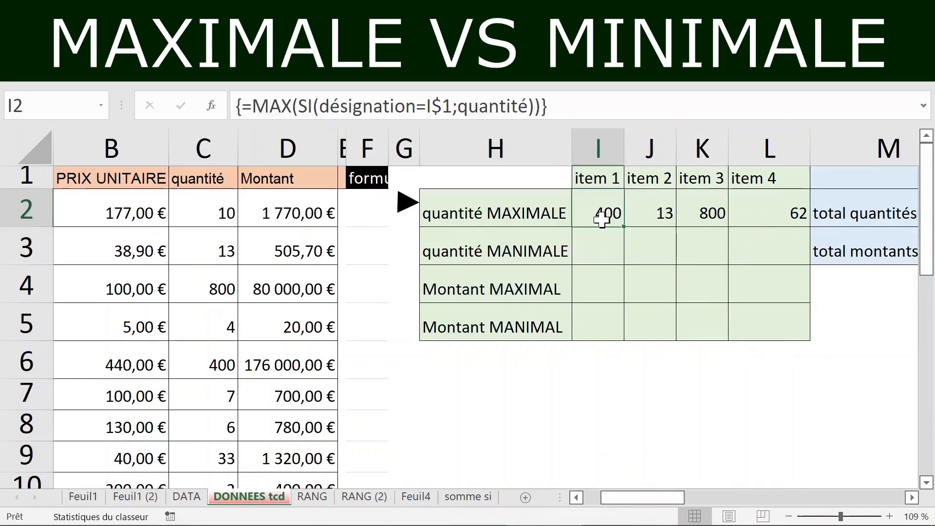
left_click(263, 107)
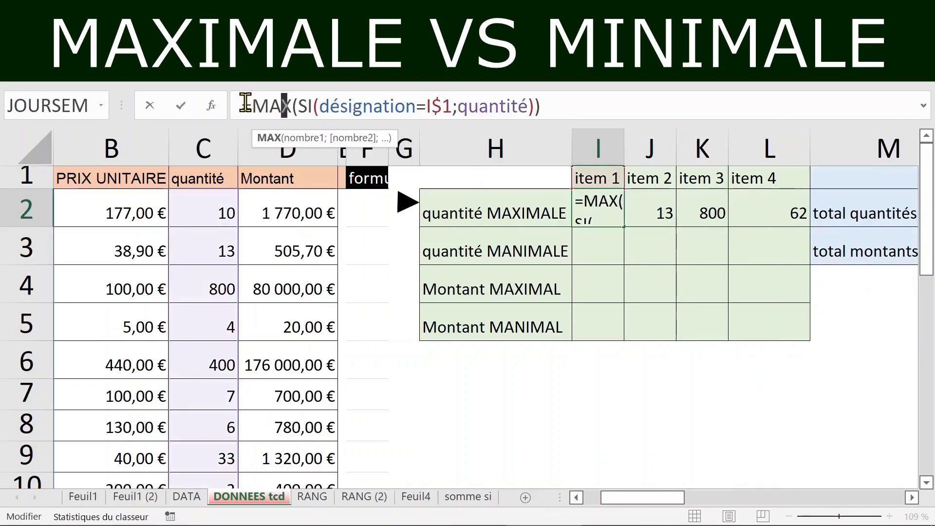
left_click_drag(244, 105, 563, 103)
key("ctrl+c")
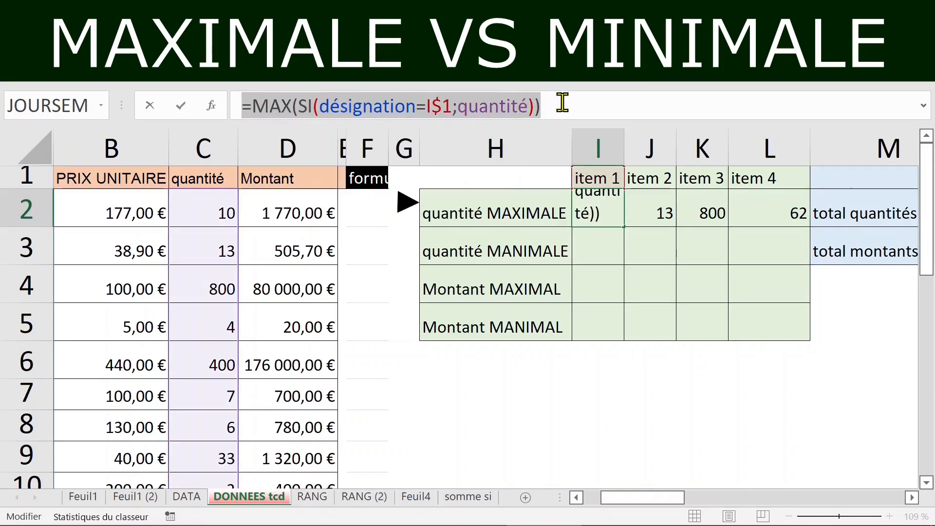
key("ctrl+shift+Return")
left_click(603, 249)
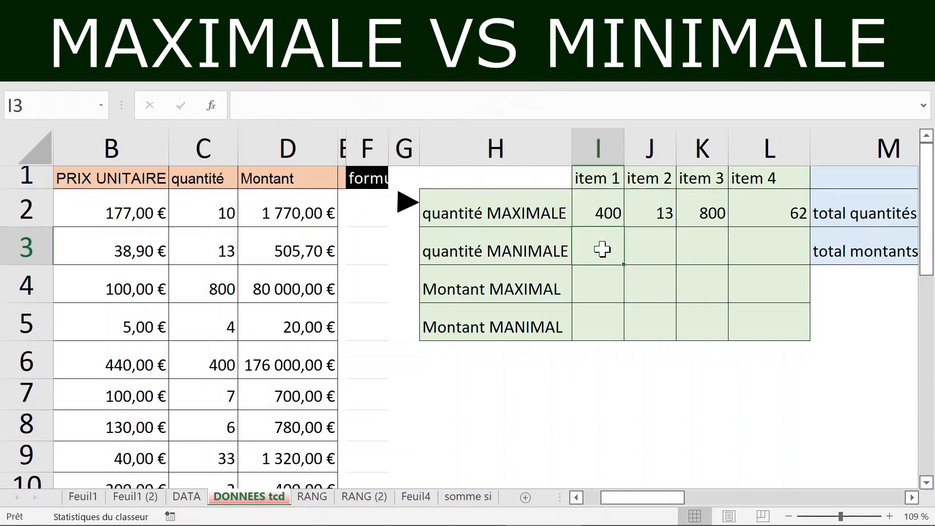
type("'")
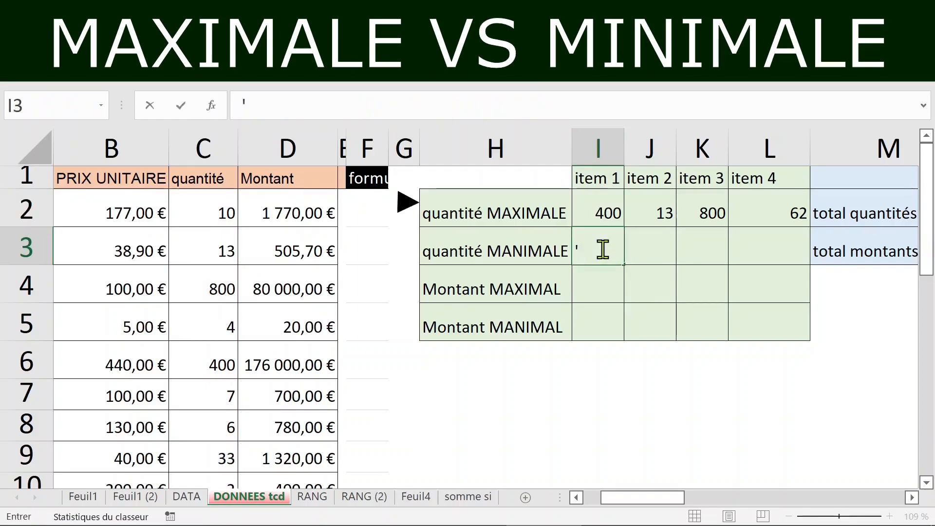
key("ctrl+v")
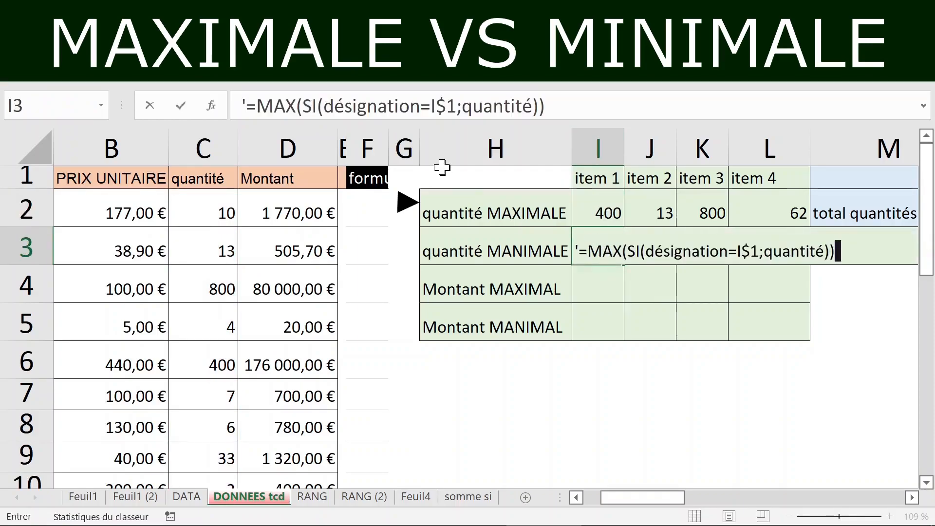
Step: Turn the pasted text in I3 into the array formula =MIN(SI(désignation=I$1;quantité)) and fill it across to L3
left_click(299, 105)
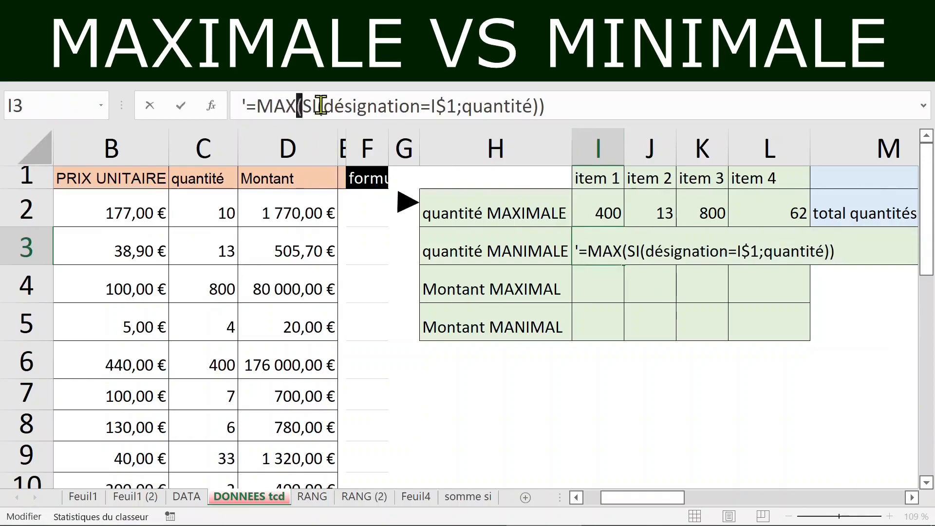
key("BackSpace")
key("BackSpace")
type("in")
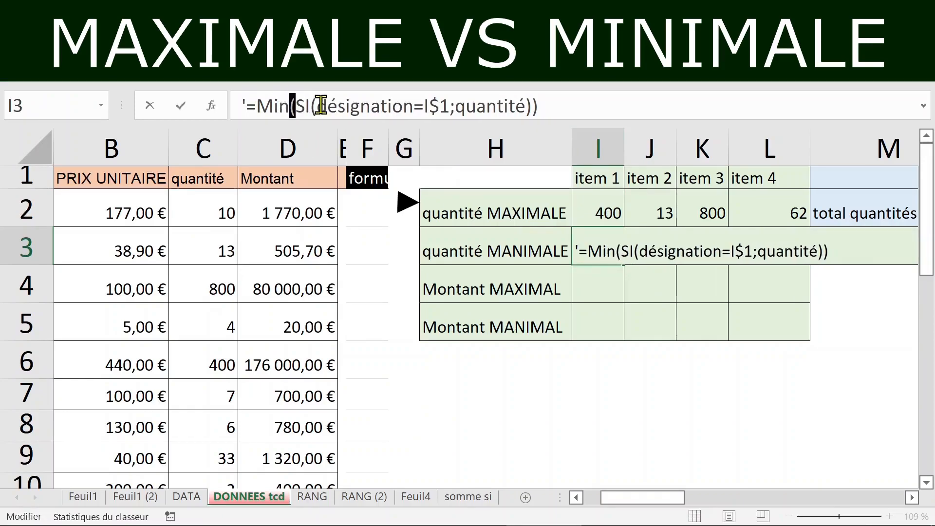
left_click(247, 105)
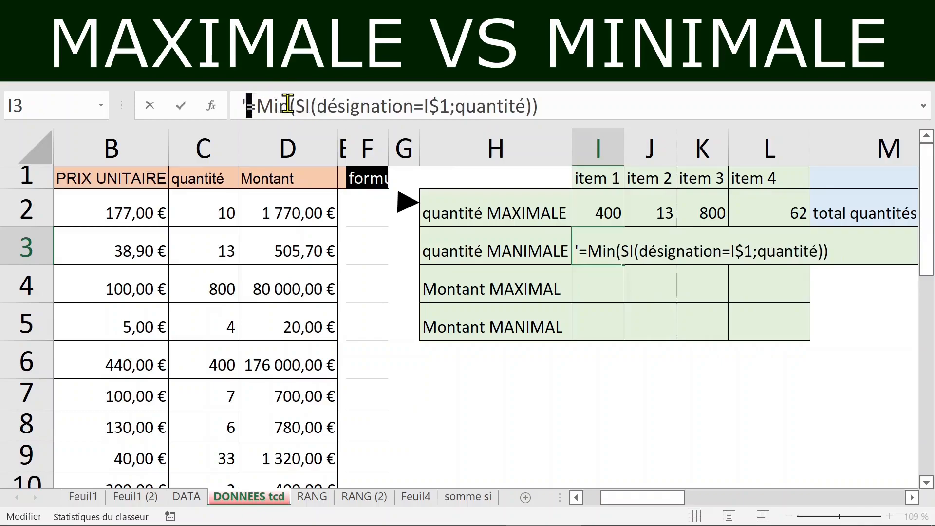
key("BackSpace")
left_click(549, 105)
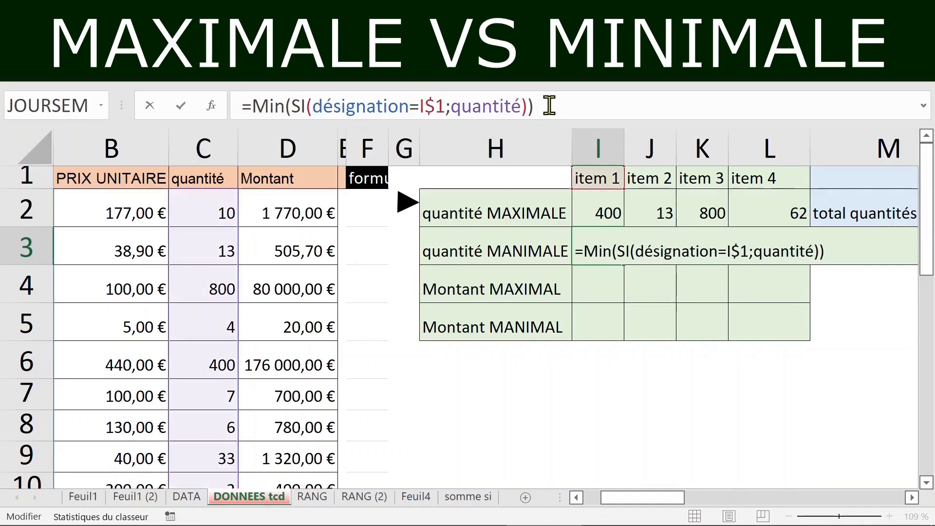
key("ctrl+shift+Return")
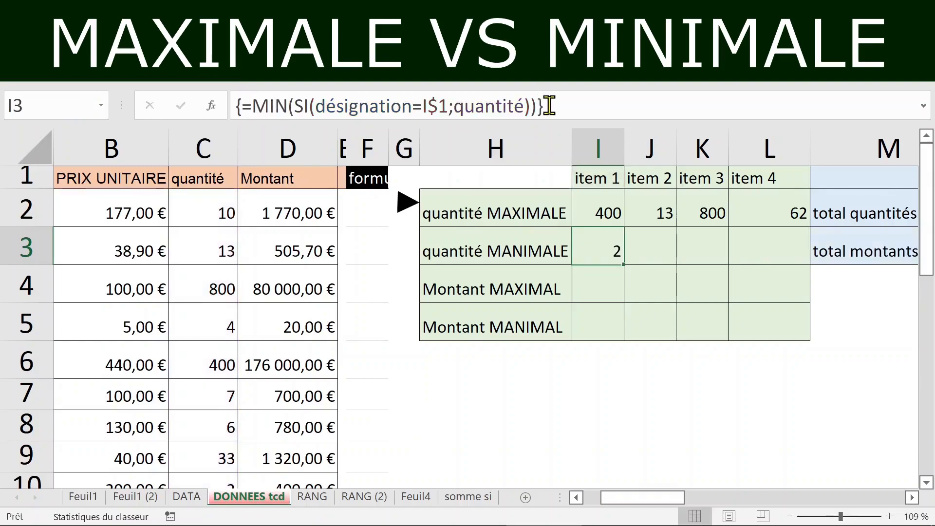
left_click_drag(623, 265, 794, 260)
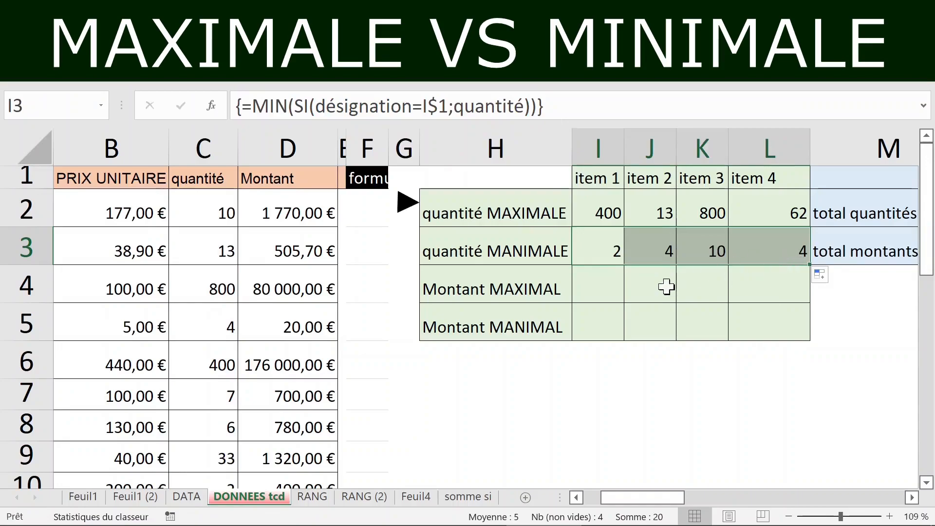
Step: Begin the item 1 maximum amount formula in I4 as =MAX(SI(désignation=I$1; using the named range désignation
left_click(586, 280)
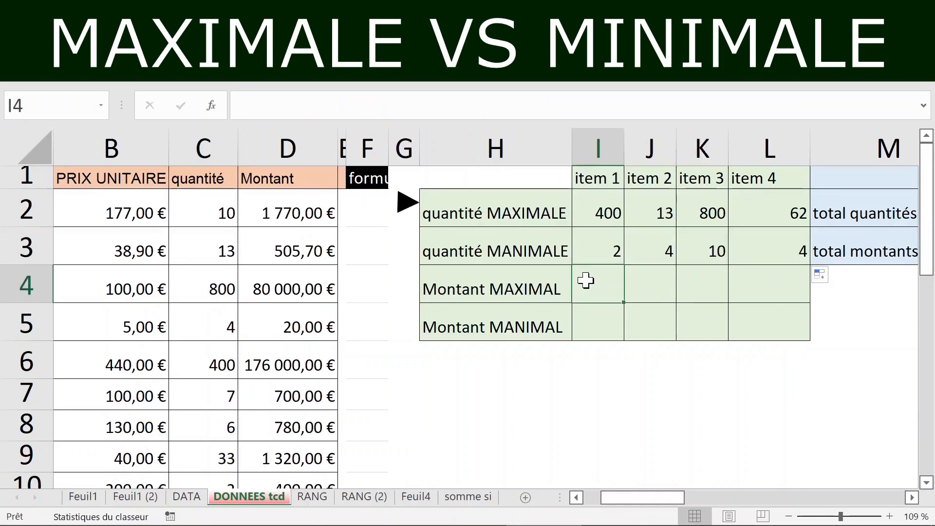
type("=")
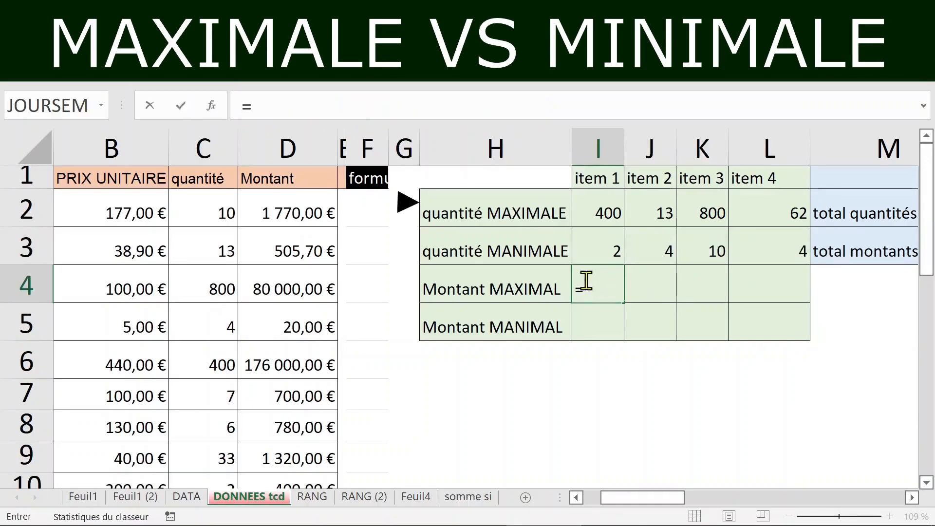
type("max")
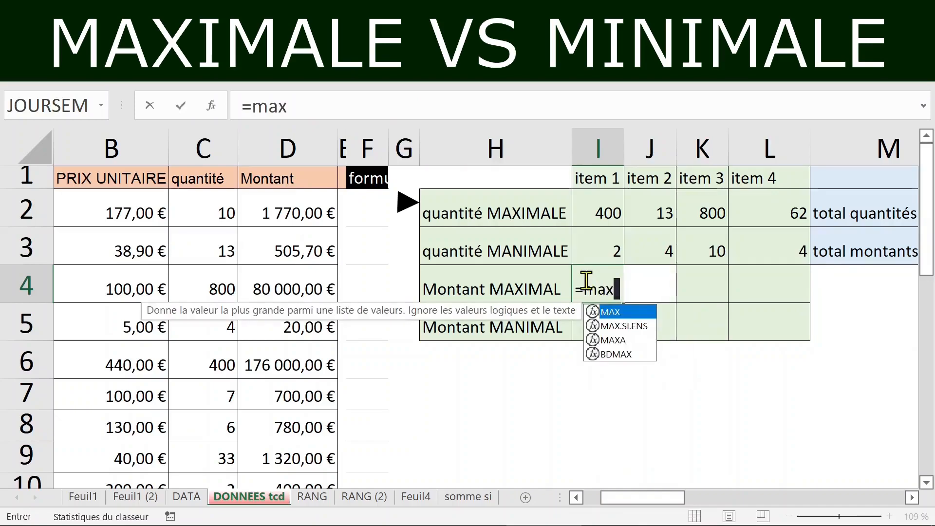
key("Tab")
type("si")
key("Tab")
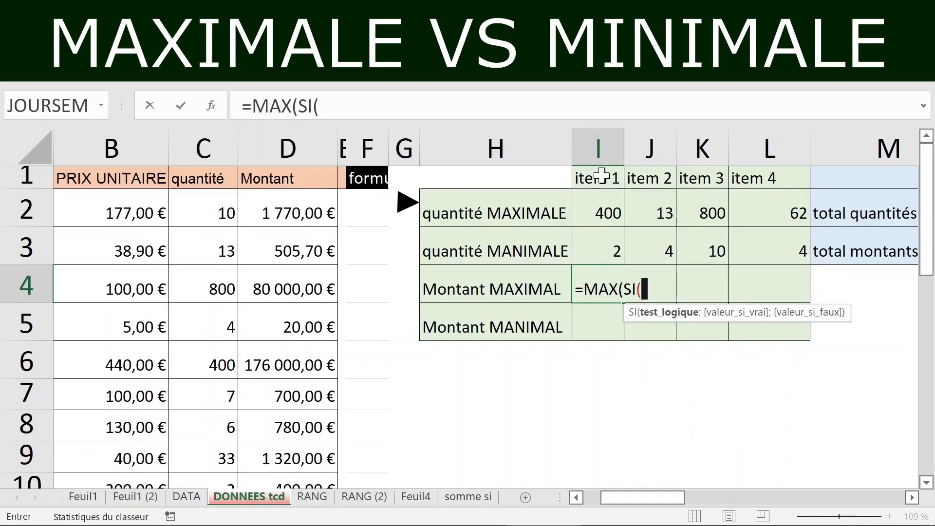
key("F3")
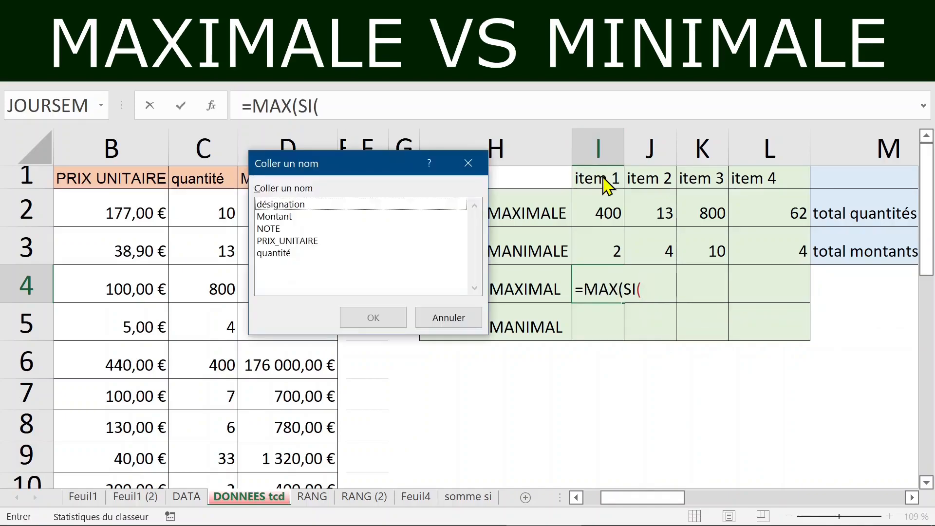
double_click(297, 207)
type("=")
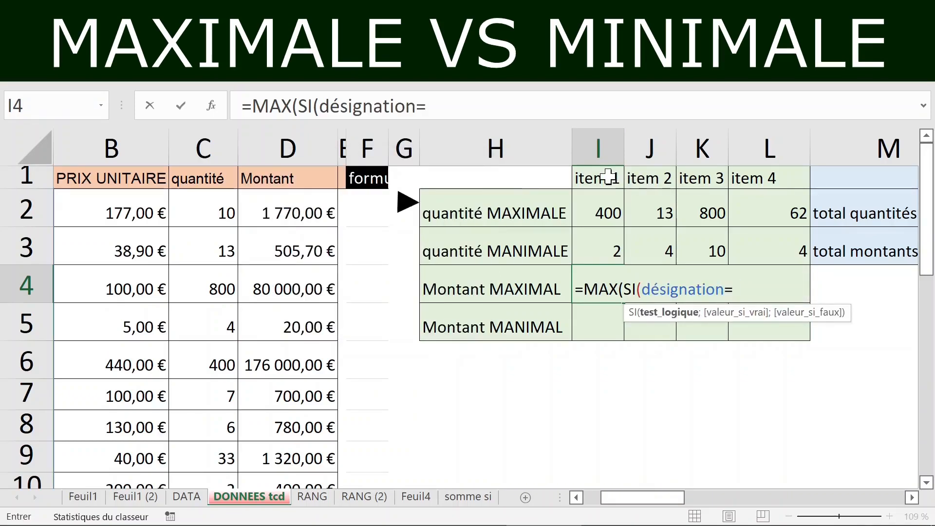
left_click(609, 177)
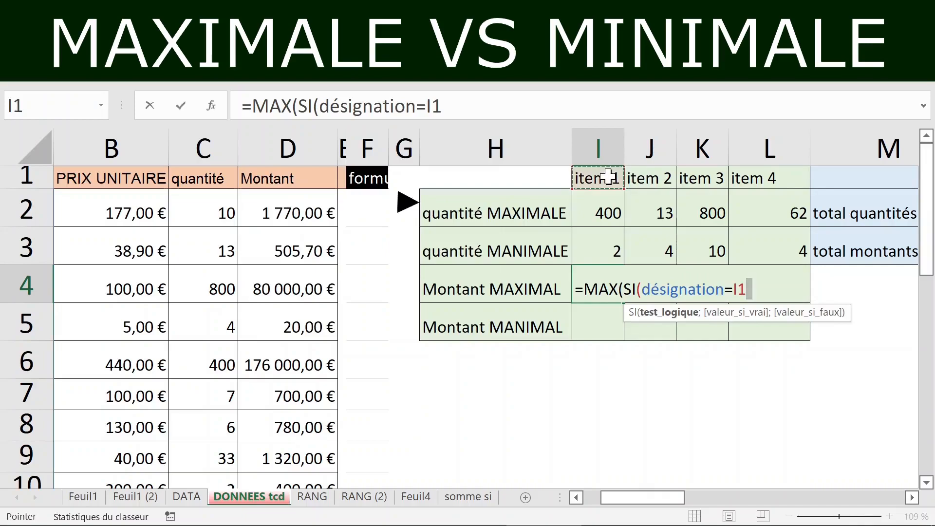
key("F4")
key("F4")
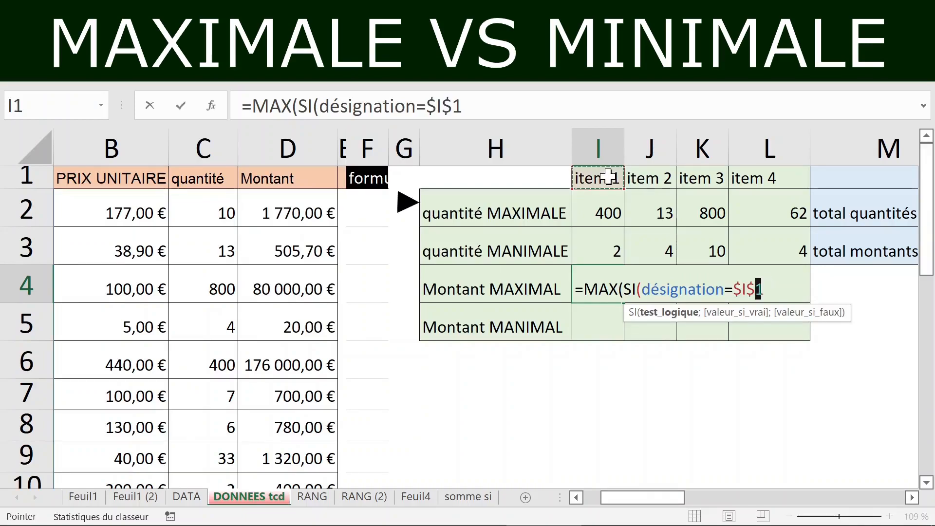
type(";")
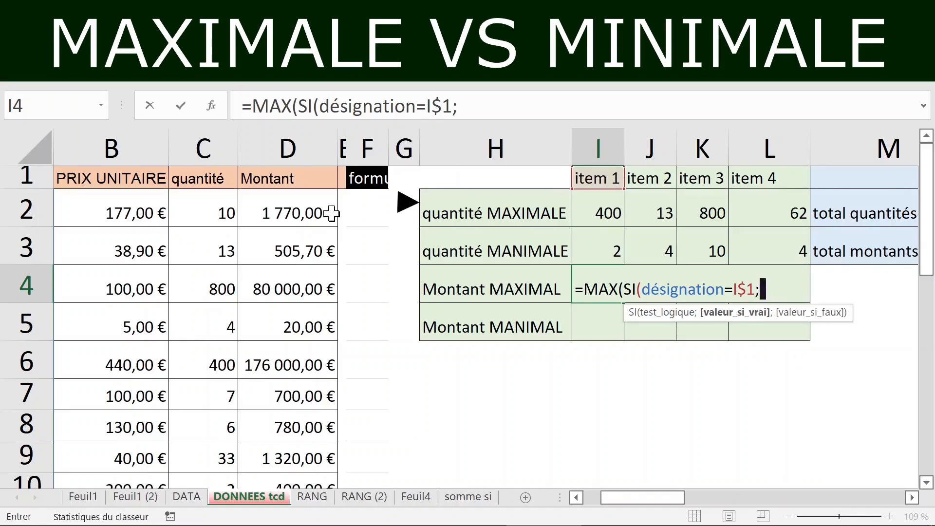
Step: Complete the I4 formula with the named range Montant, enter it as an array formula, and fill it across to L4
key("F3")
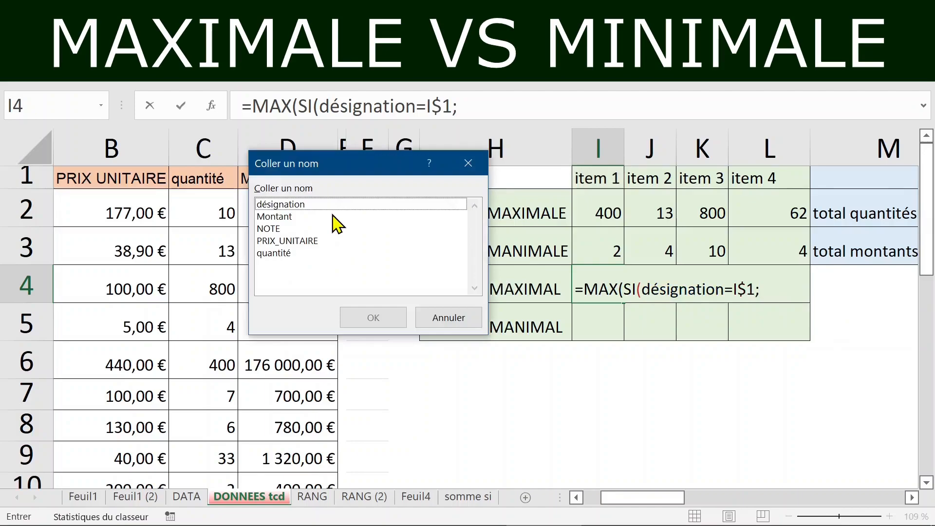
left_click(300, 218)
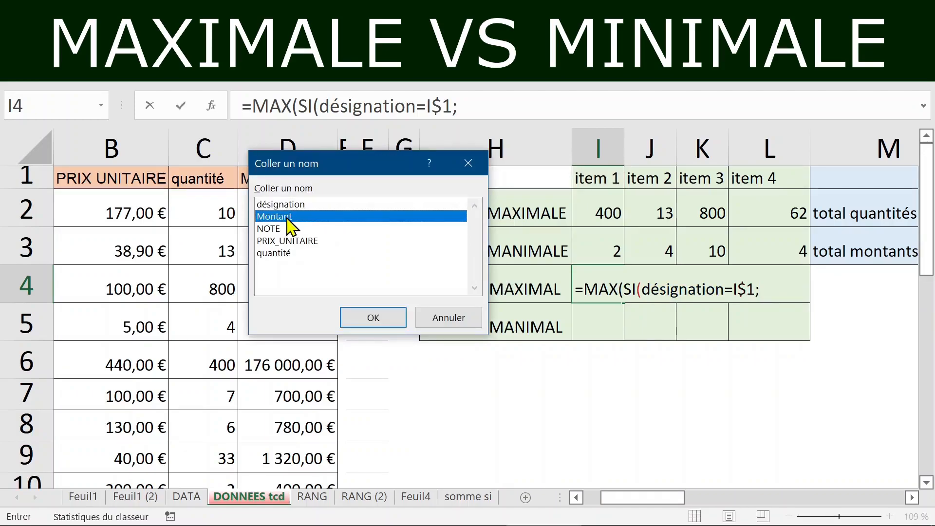
key("Return")
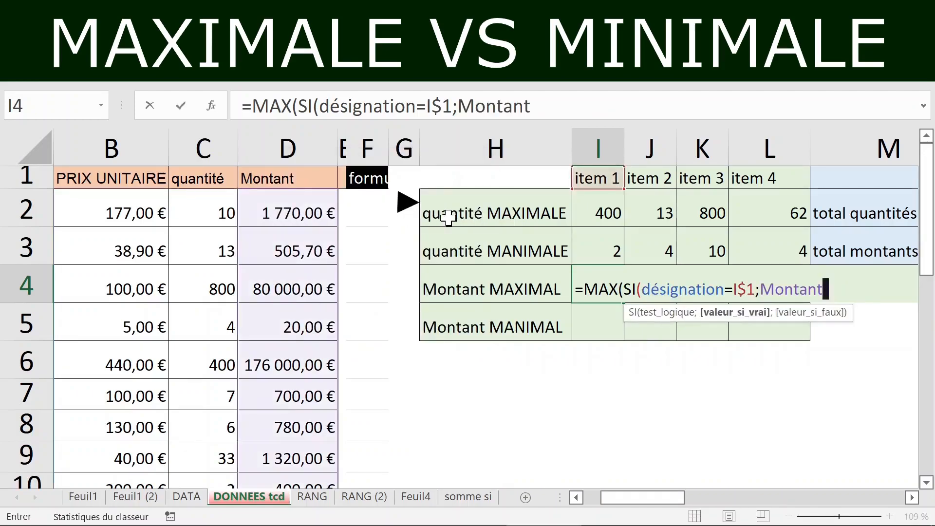
type("))")
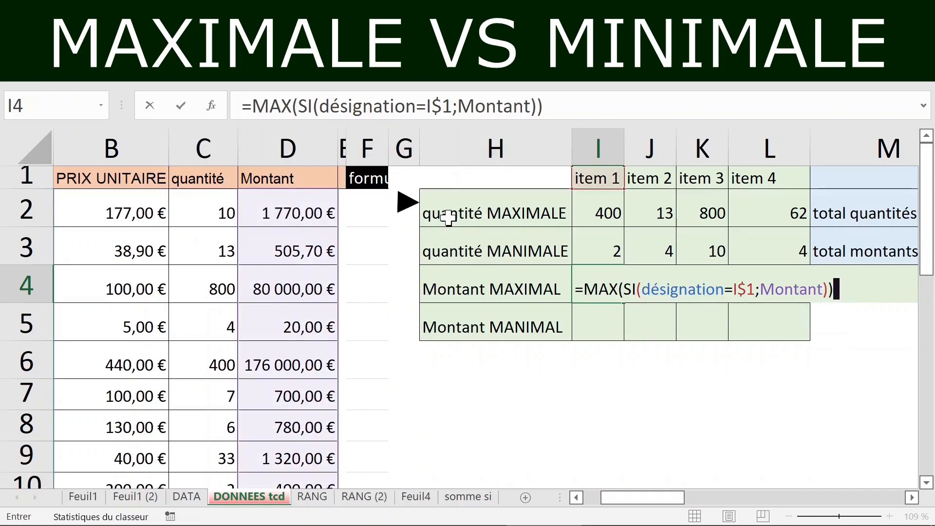
key("ctrl+Return")
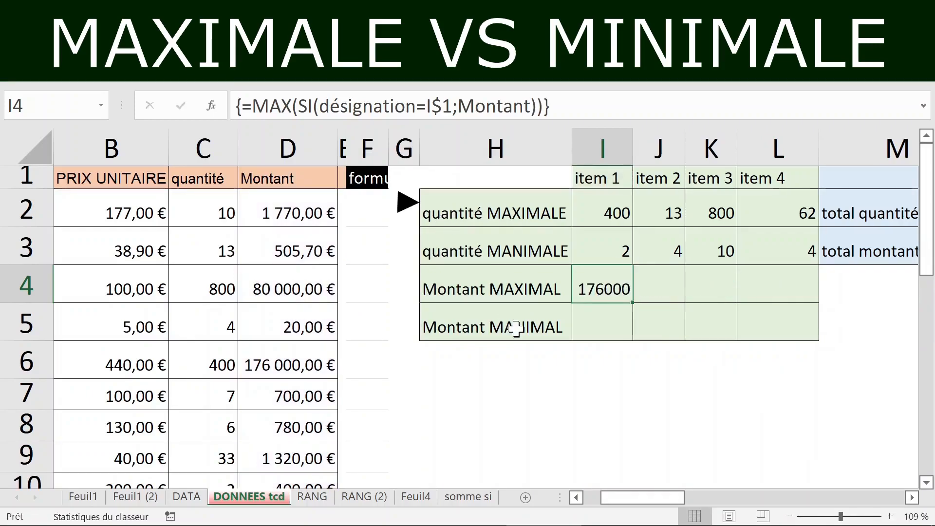
left_click_drag(633, 302, 799, 299)
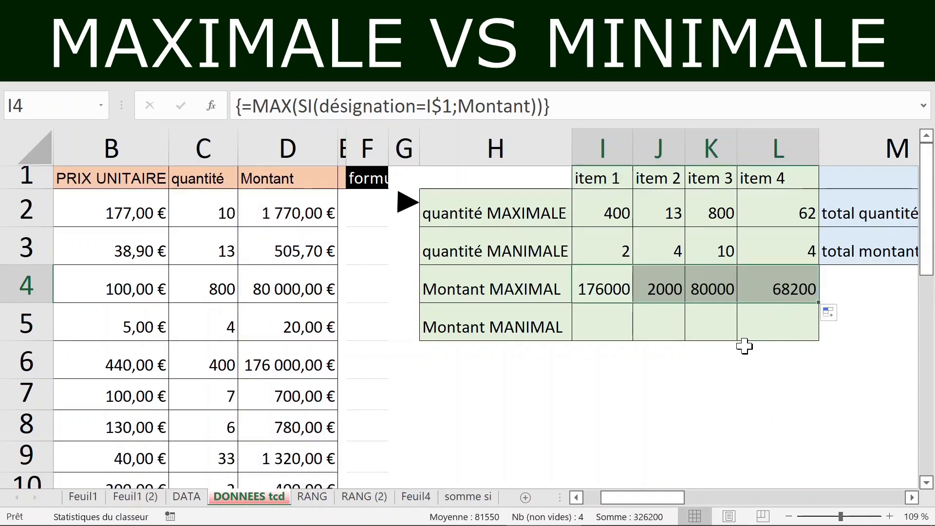
Step: Begin the item 1 minimum amount formula in I5 as =MIN(SI(désignation=I$1; using the named range désignation
left_click(598, 323)
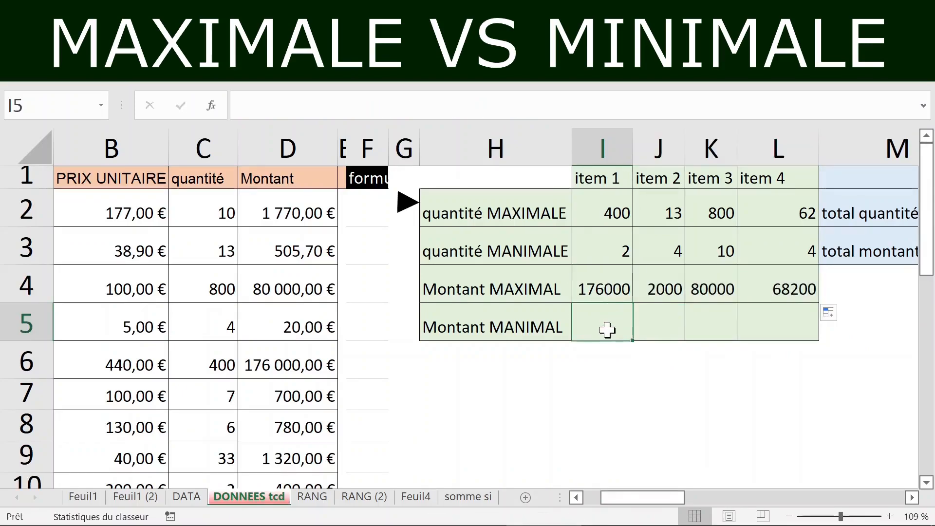
type("=min")
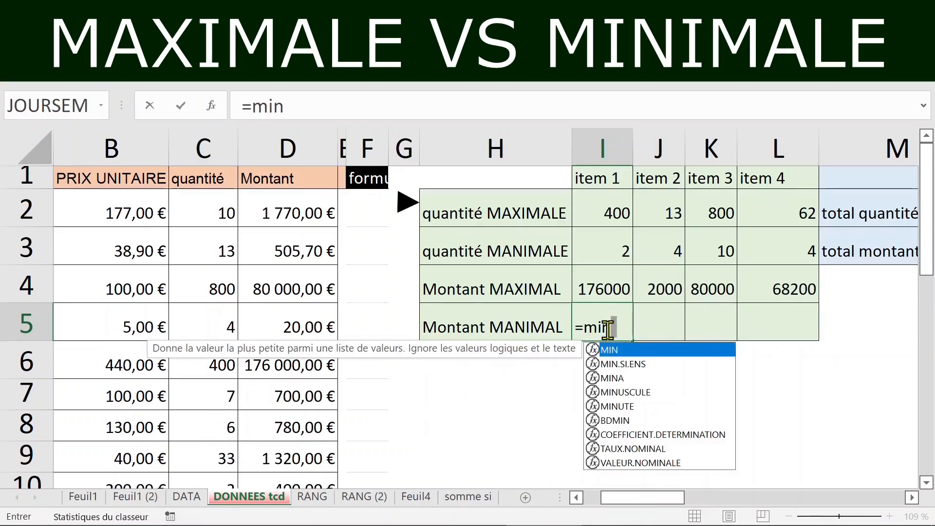
key("Tab")
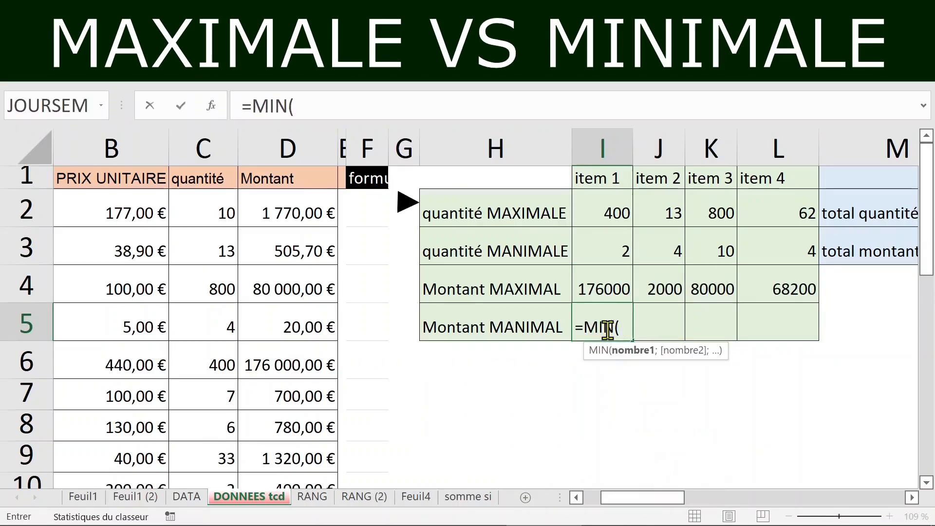
type("si")
key("Tab")
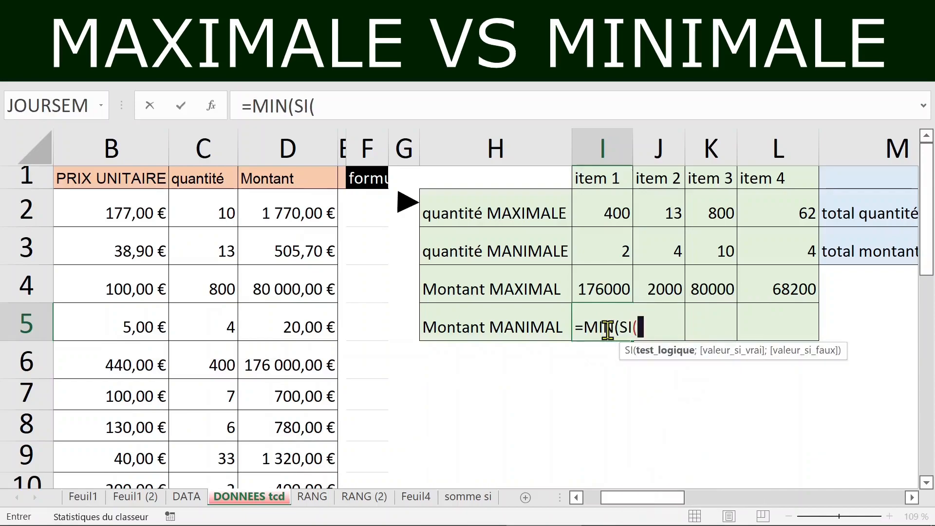
key("F3")
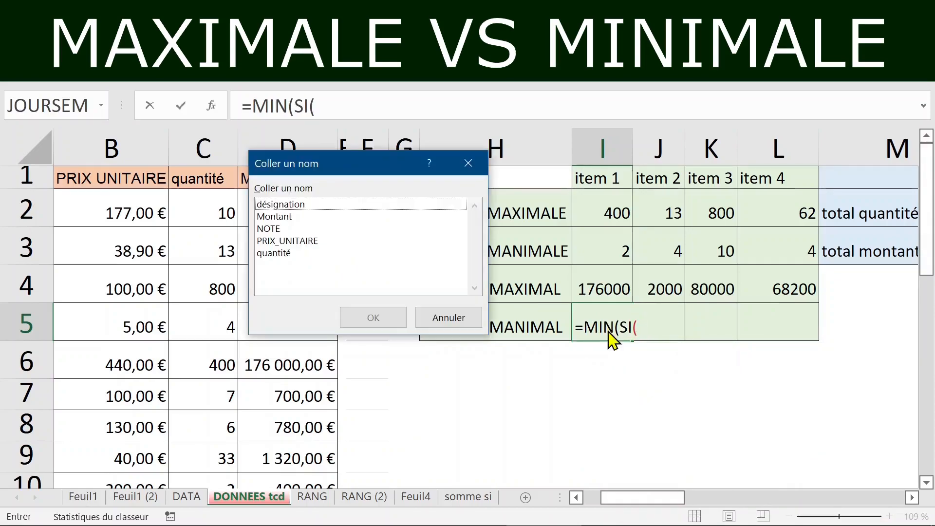
double_click(325, 204)
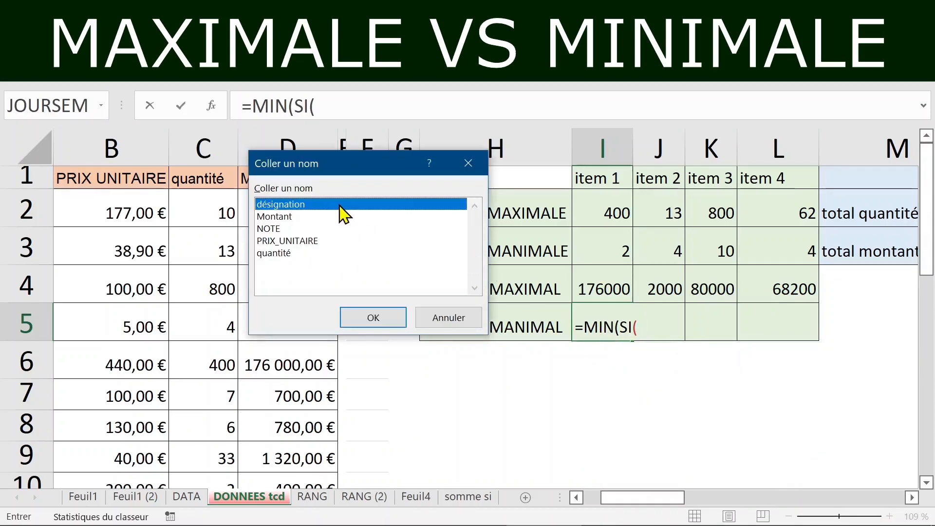
type("=")
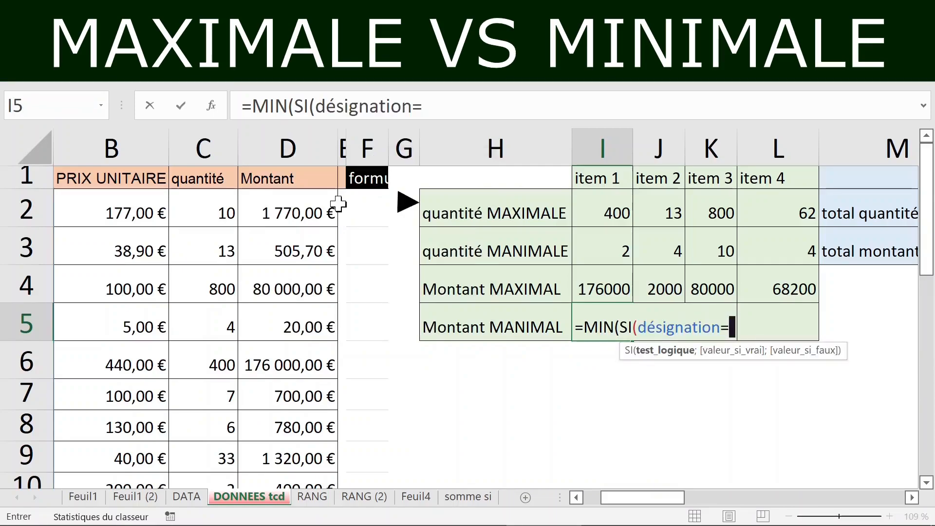
left_click(606, 179)
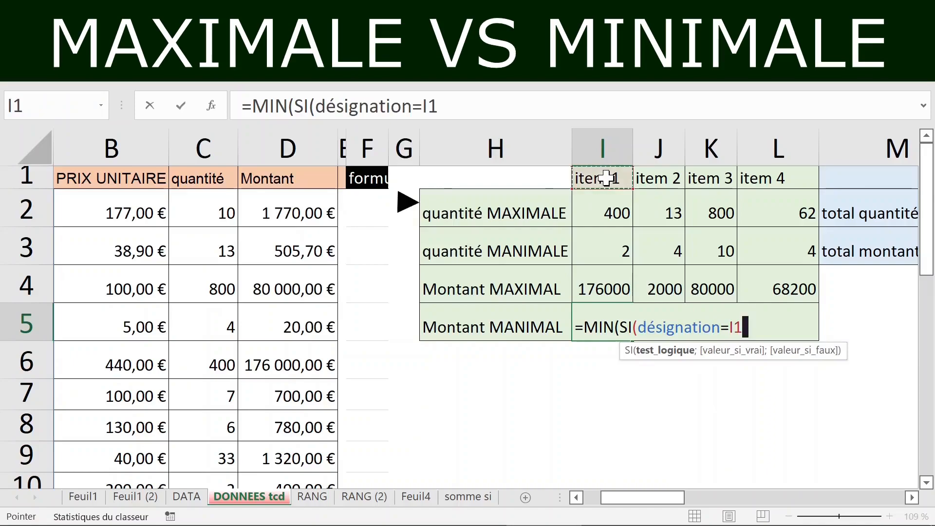
key("F4")
key("F4")
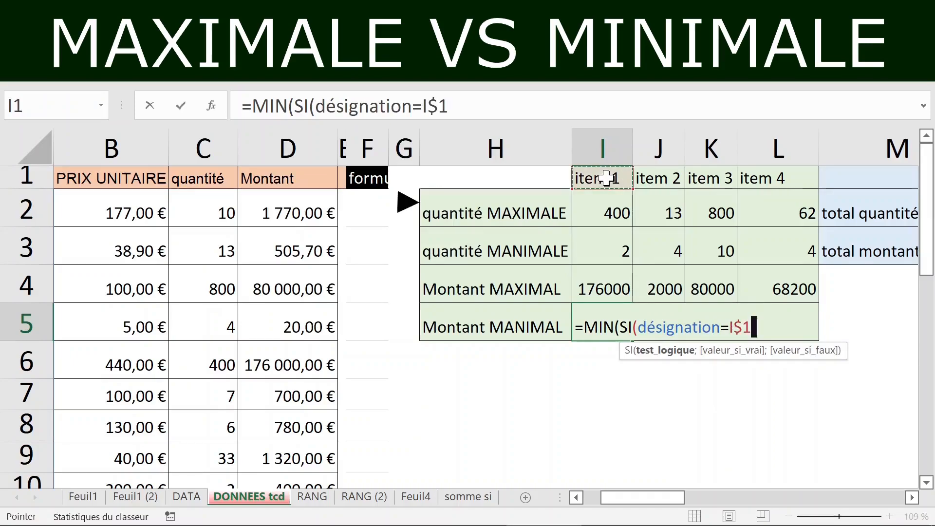
type(";")
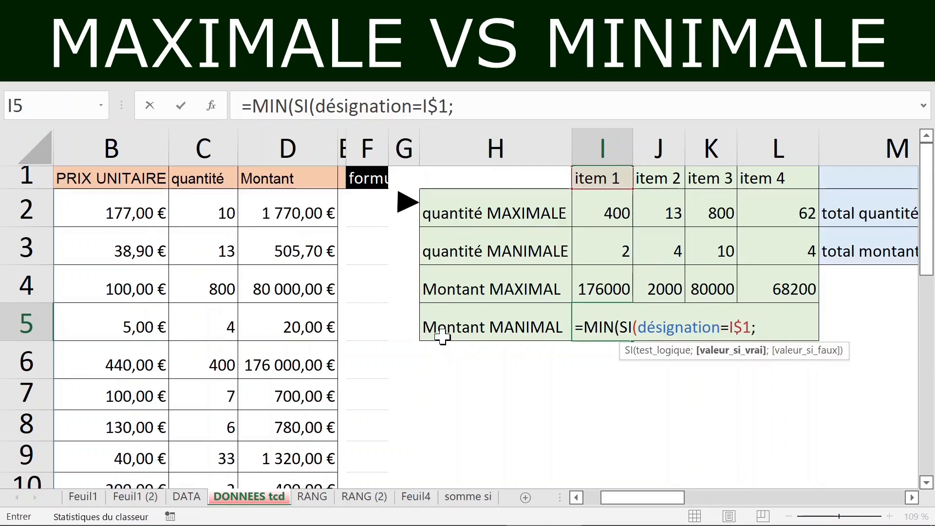
Step: Complete the I5 formula with the named range Montant, enter it as an array formula, and fill it across to L5
key("F3")
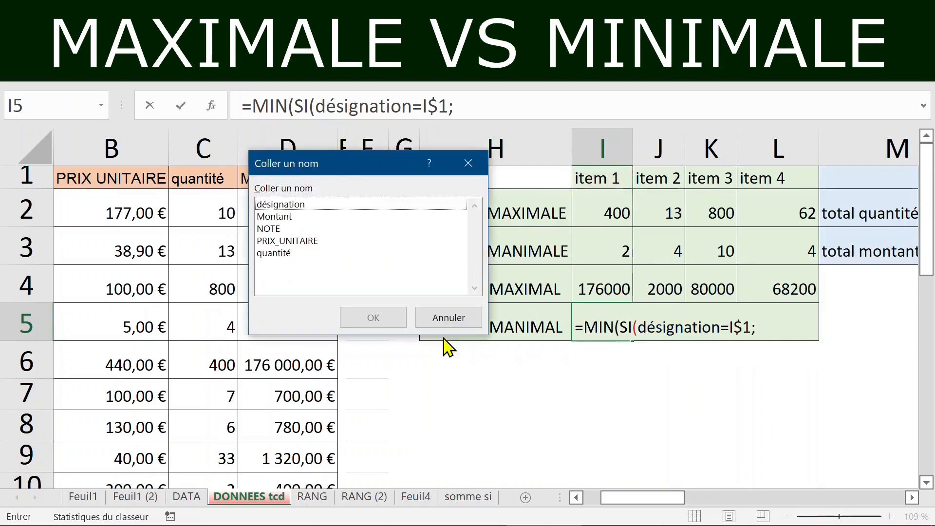
left_click(292, 217)
double_click(293, 217)
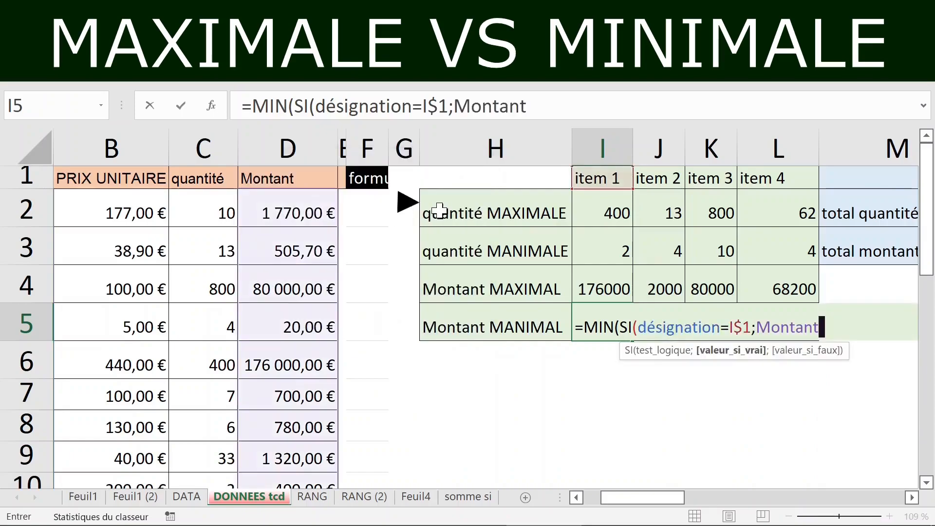
type(")")
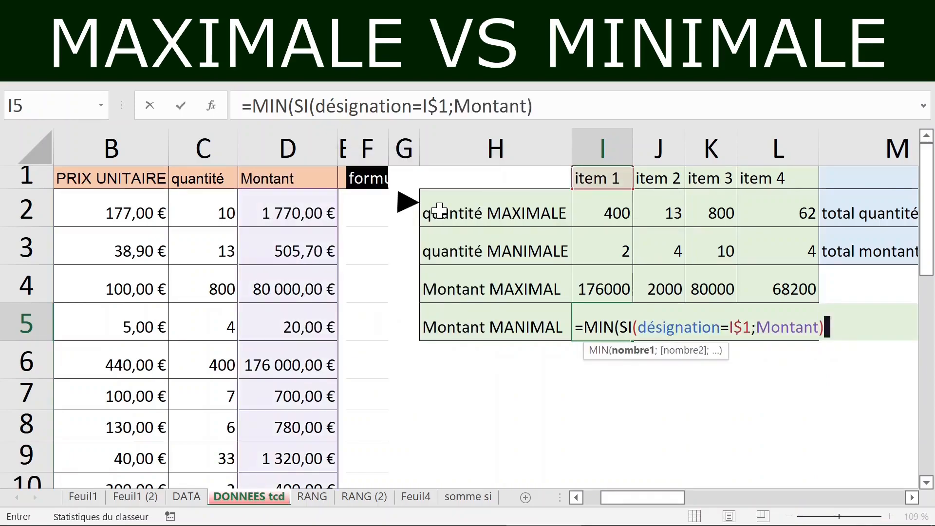
left_click(558, 103)
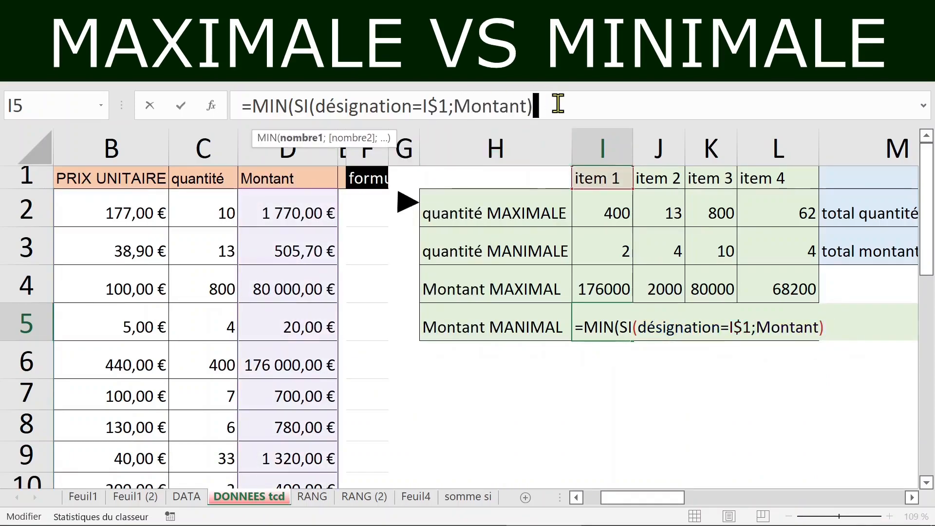
type(")")
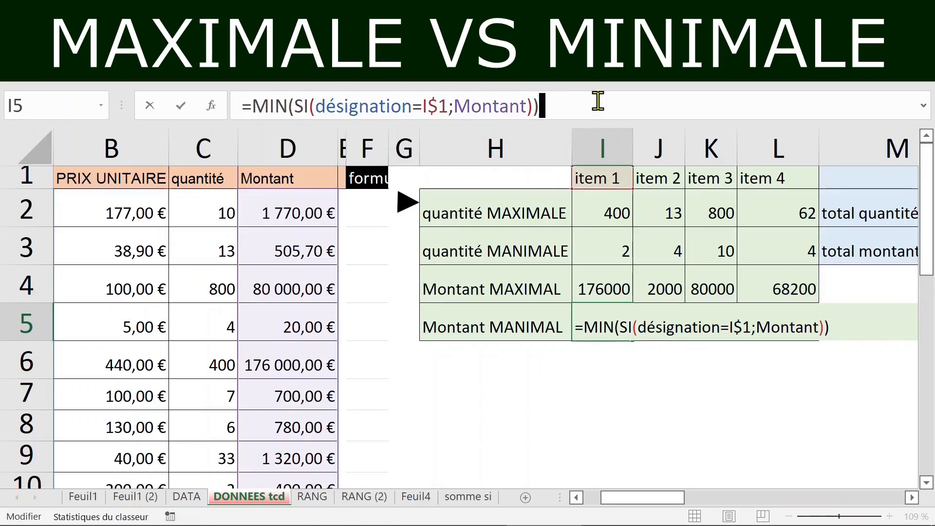
key("ctrl+shift+Return")
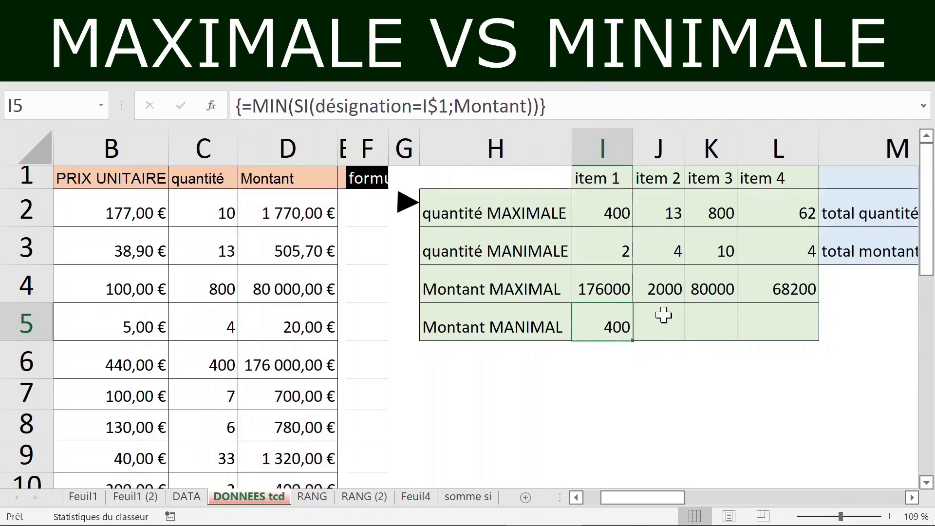
left_click_drag(634, 341, 811, 335)
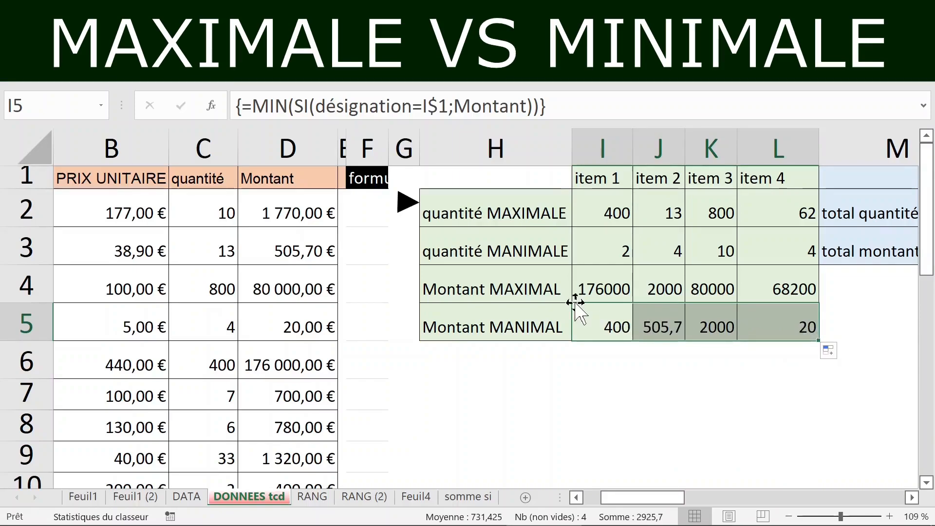
Step: Review the maximum quantity results in row 2, and select the maximum and minimum amount results in I4:L5
left_click(602, 205)
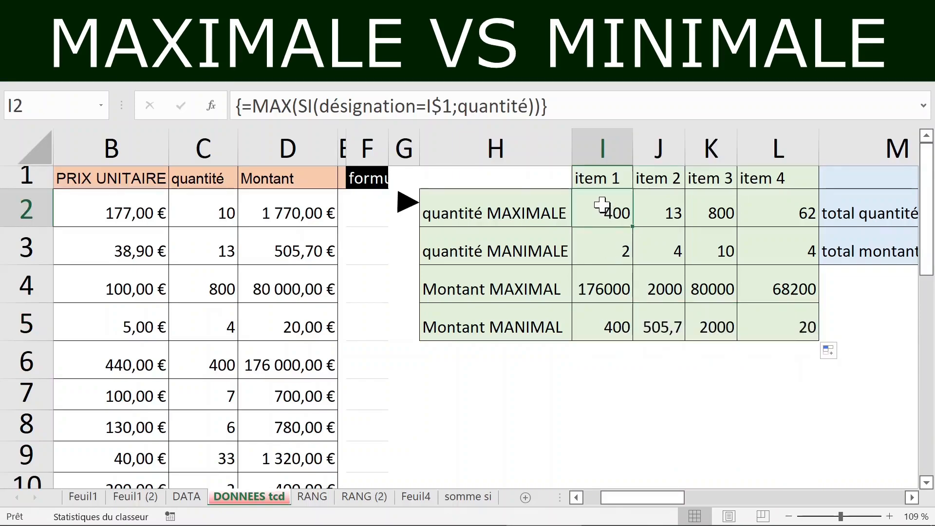
left_click_drag(602, 204, 690, 213)
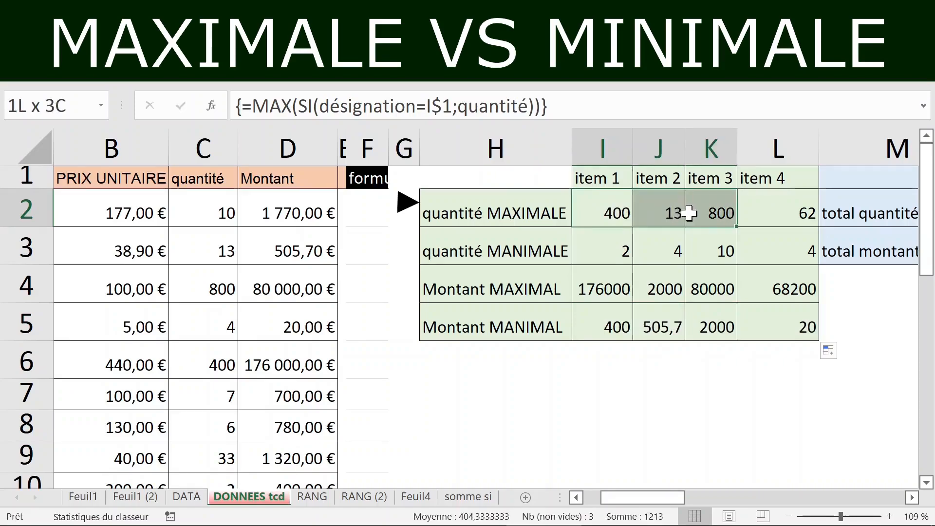
left_click(484, 247)
left_click_drag(597, 290, 804, 337)
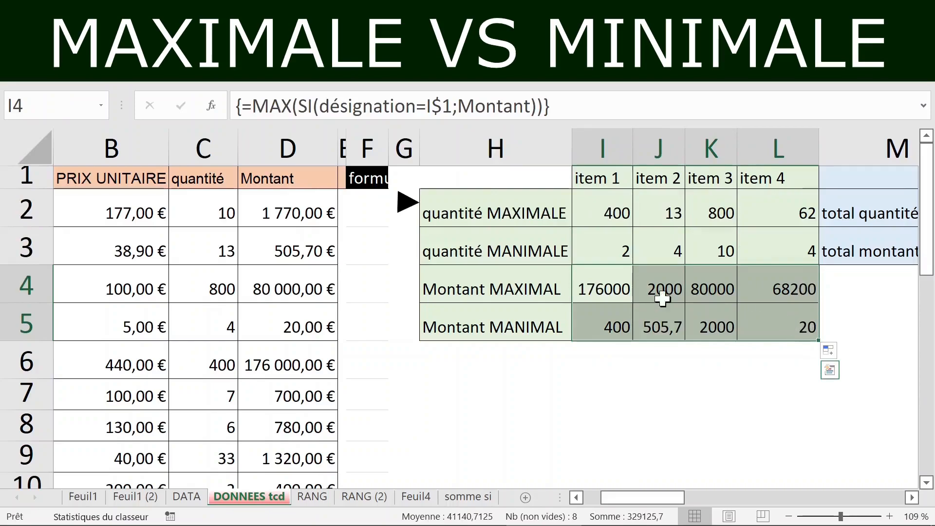
right_click(598, 290)
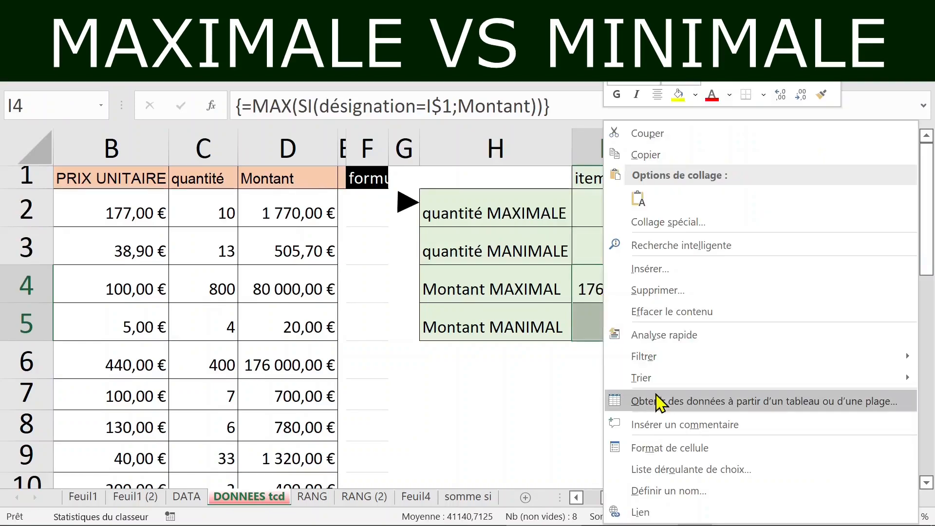
left_click(677, 448)
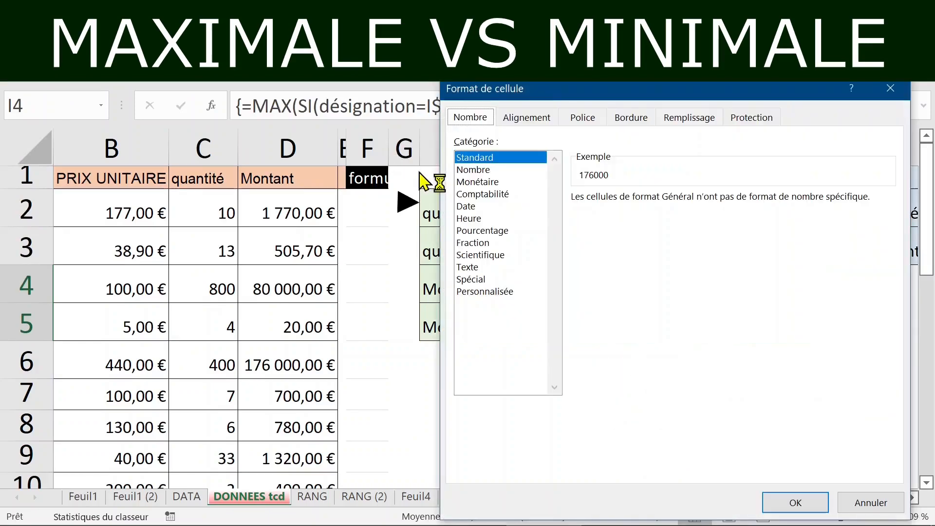
left_click(485, 172)
left_click(497, 183)
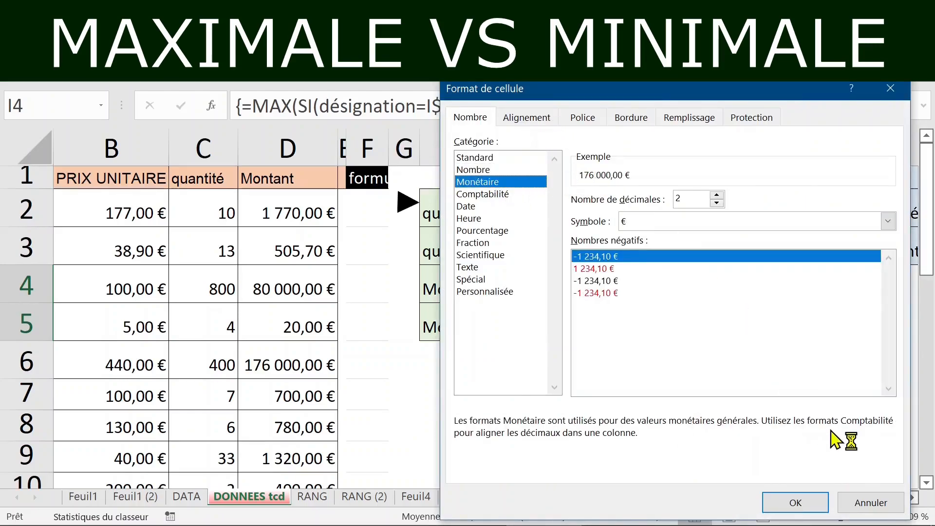
left_click(877, 505)
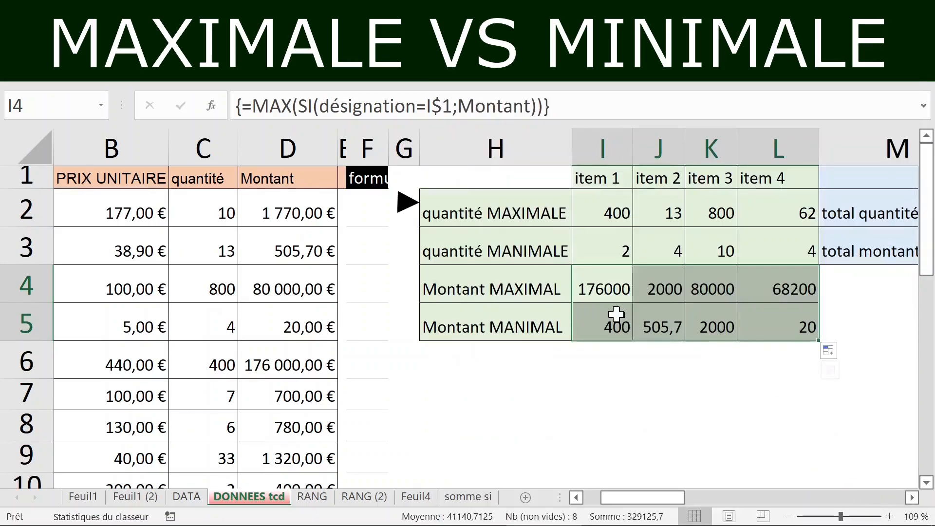
Step: Apply the euro currency format with two decimals to the maximum and minimum amounts in I4:L5, then deselect the range
key("ctrl+m")
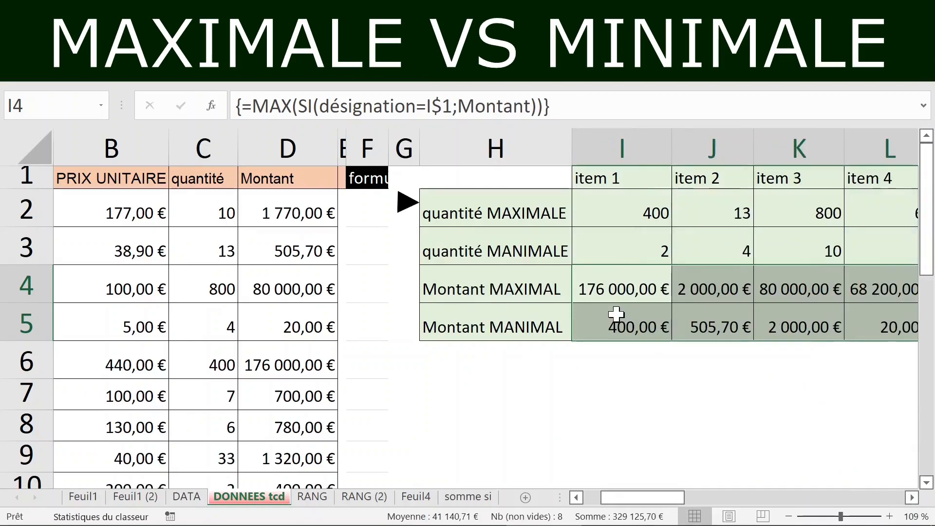
mouse_move(675, 497)
left_mouse_down()
mouse_move(699, 505)
mouse_move(682, 502)
left_mouse_up()
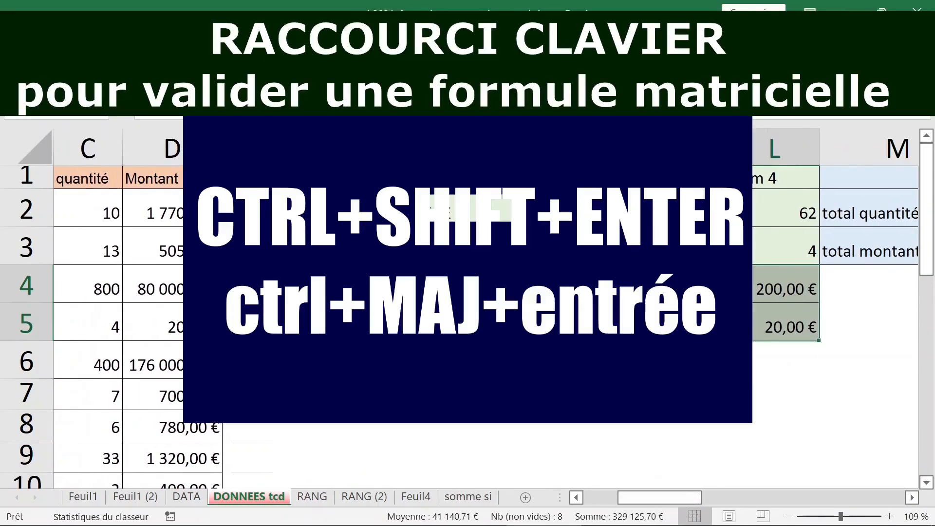
left_click(546, 178)
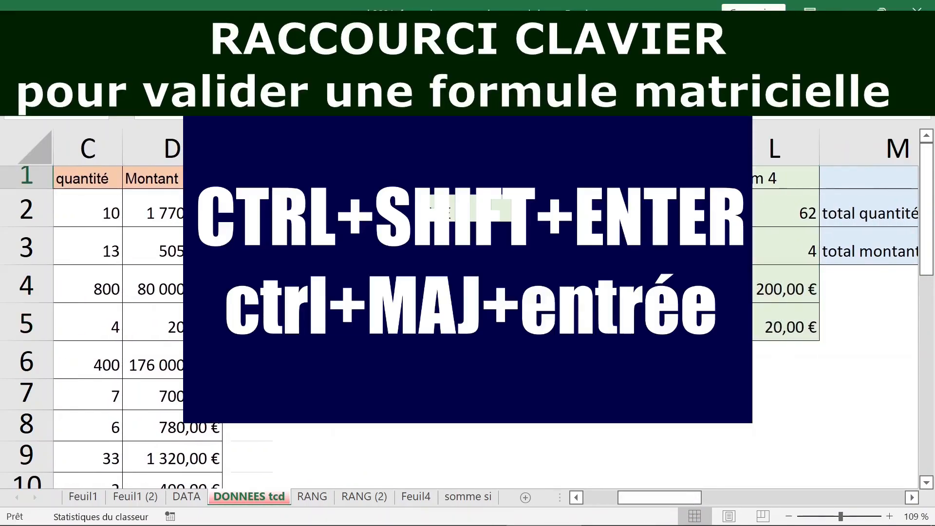
left_click(509, 214)
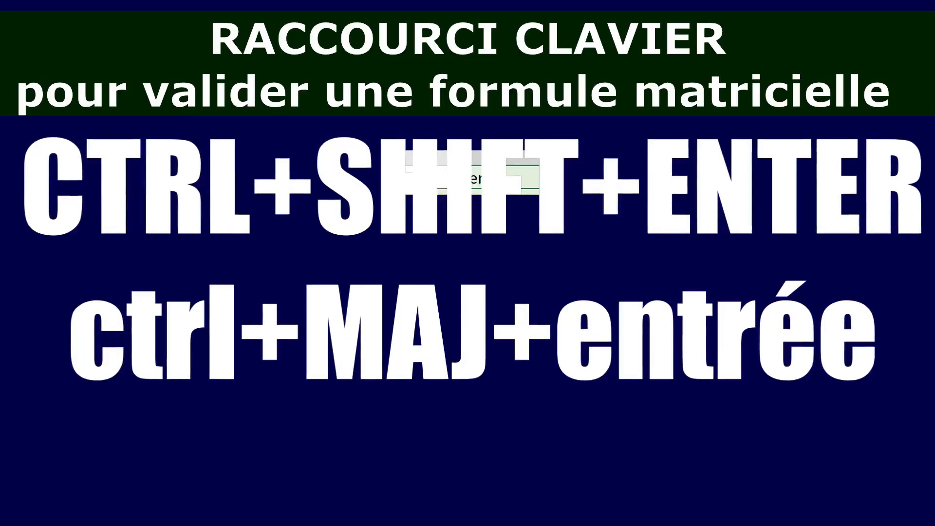